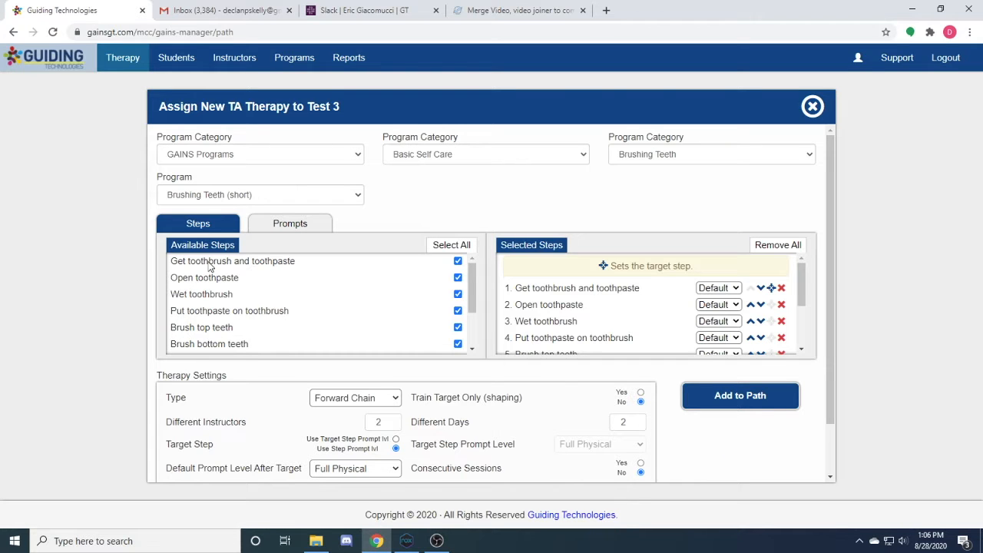
Review the Brushing Teeth (short) prompts, the prompt-level options for the Open toothpaste step, and the therapy settings
left_click(277, 229)
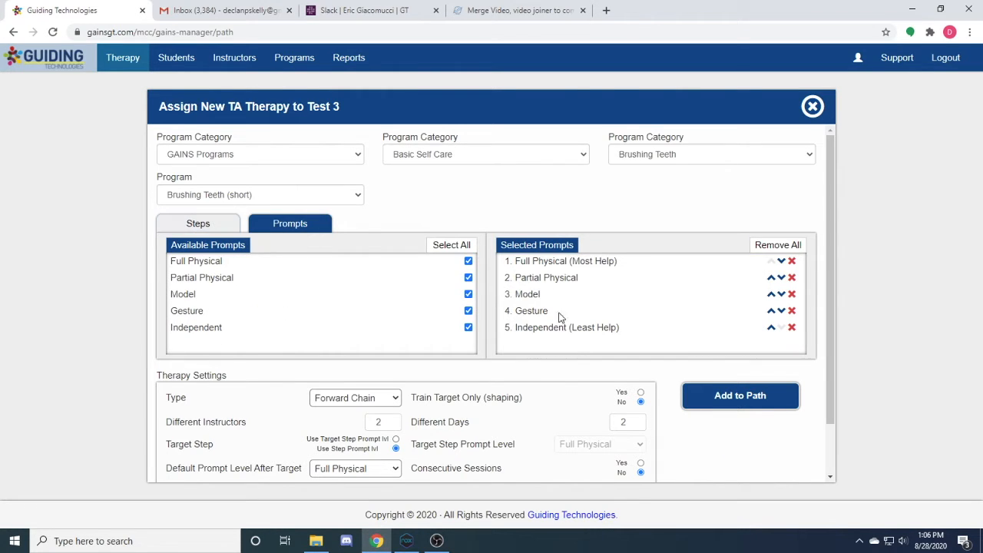
left_click(199, 231)
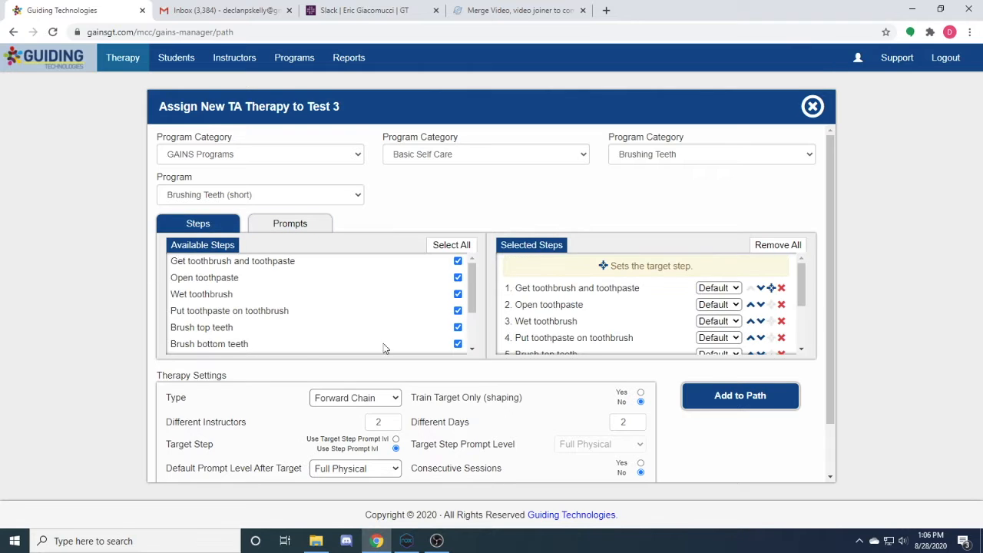
left_click(726, 307)
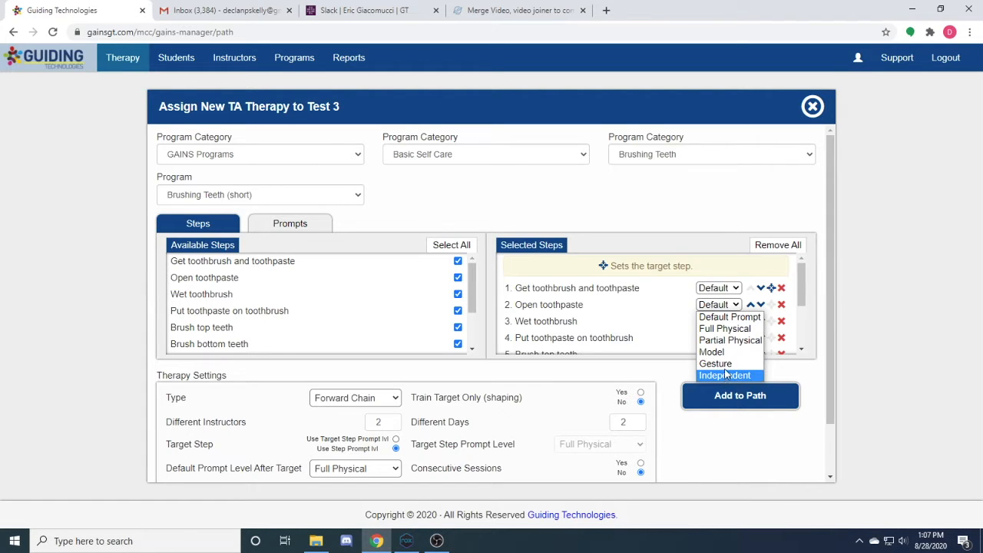
left_click(726, 308)
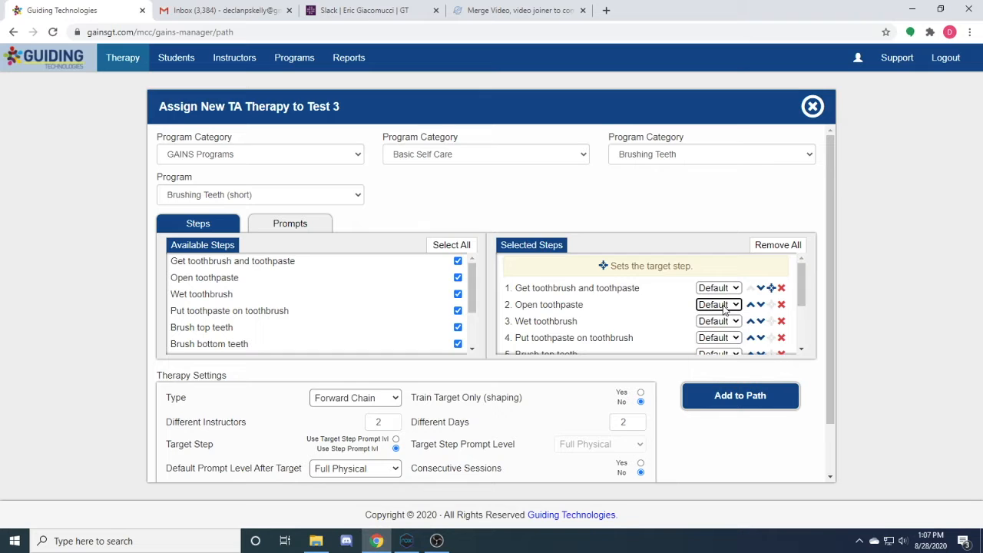
scroll(471, 373, "down", 1)
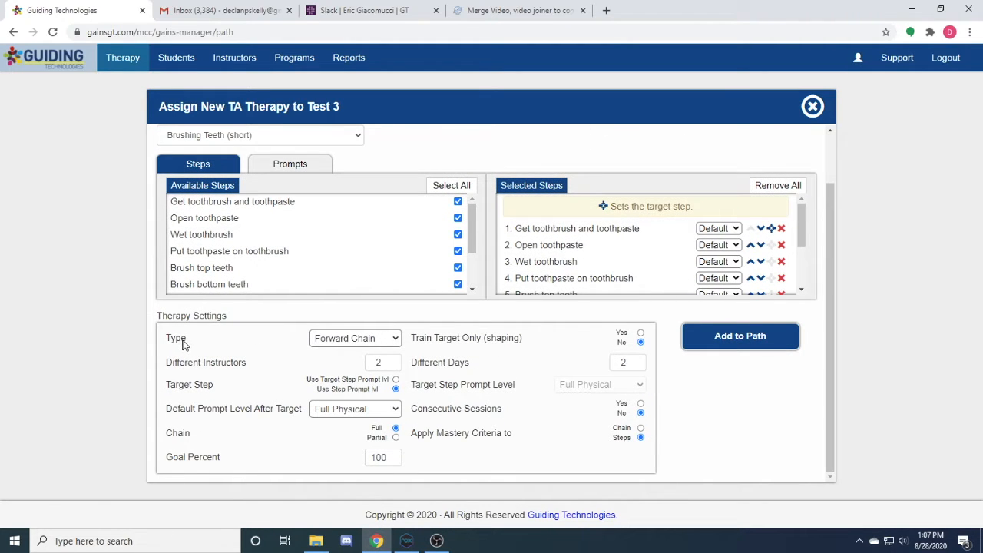
left_click(380, 342)
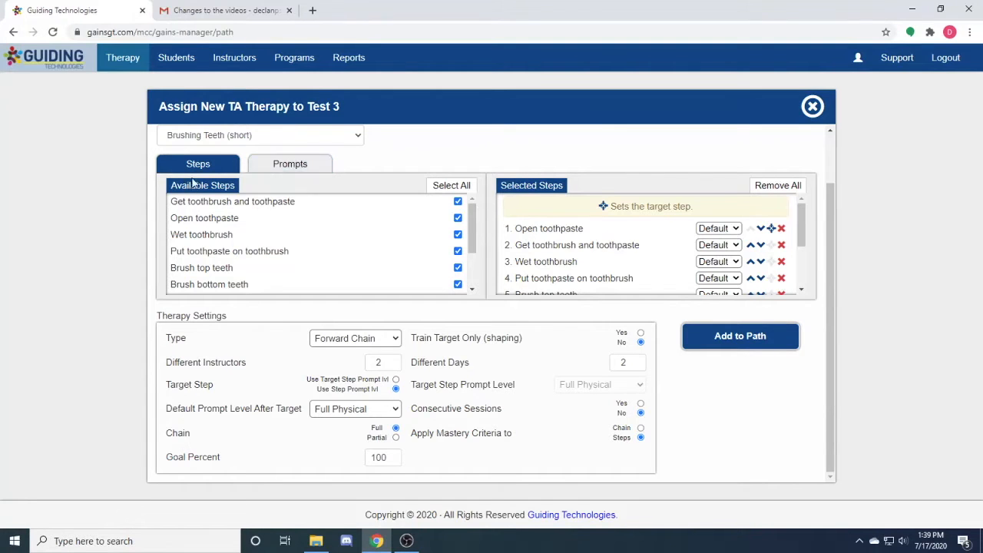
Deselect the Open toothpaste and Wet toothbrush steps, and select both again so they are re-added to the selected steps
left_click(458, 218)
left_click(458, 235)
left_click(458, 218)
left_click(458, 235)
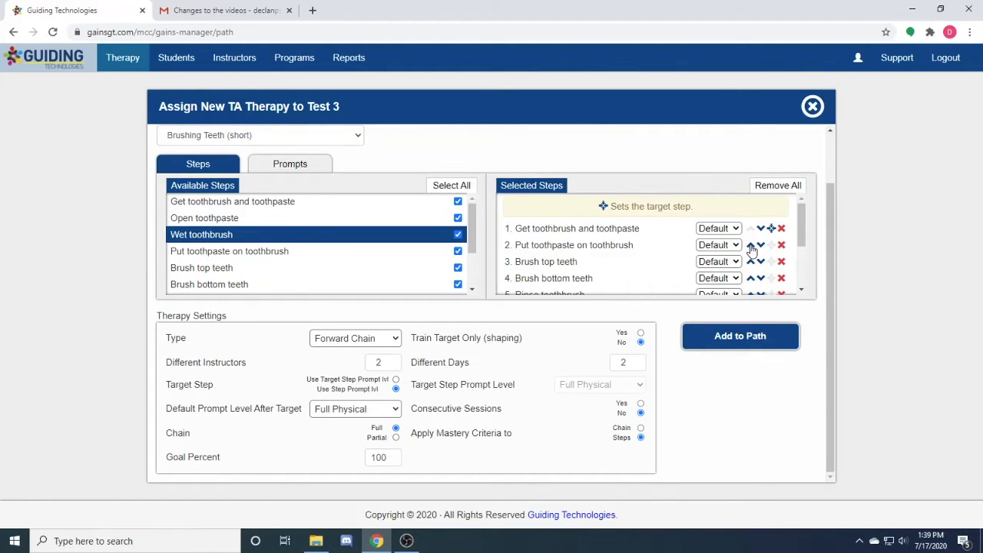
Remove the Partial Physical, Model and Gesture prompts from the therapy's selected prompts
left_click(291, 166)
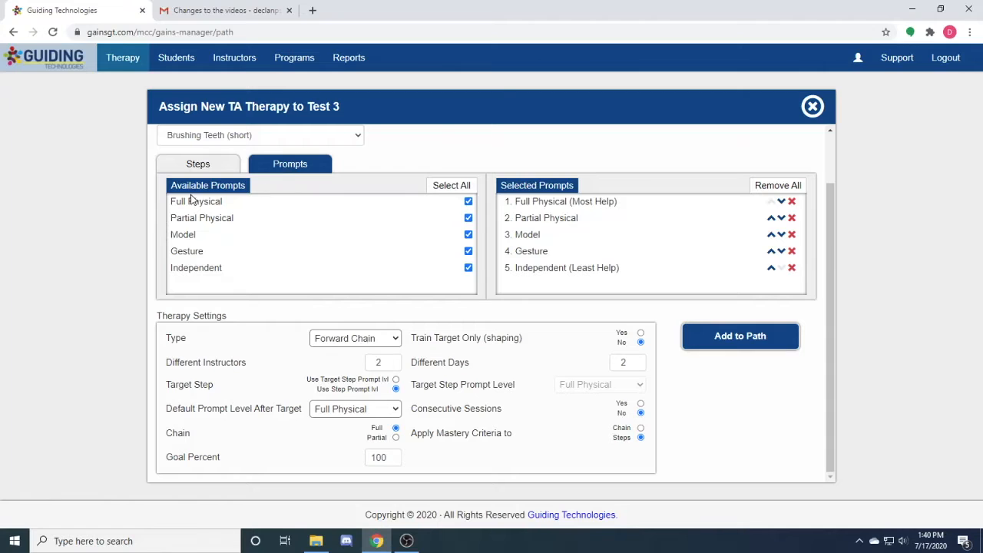
left_click(468, 219)
left_click(468, 234)
left_click(468, 252)
Check which prompt levels are offered for the Get toothbrush and toothpaste step
left_click(198, 164)
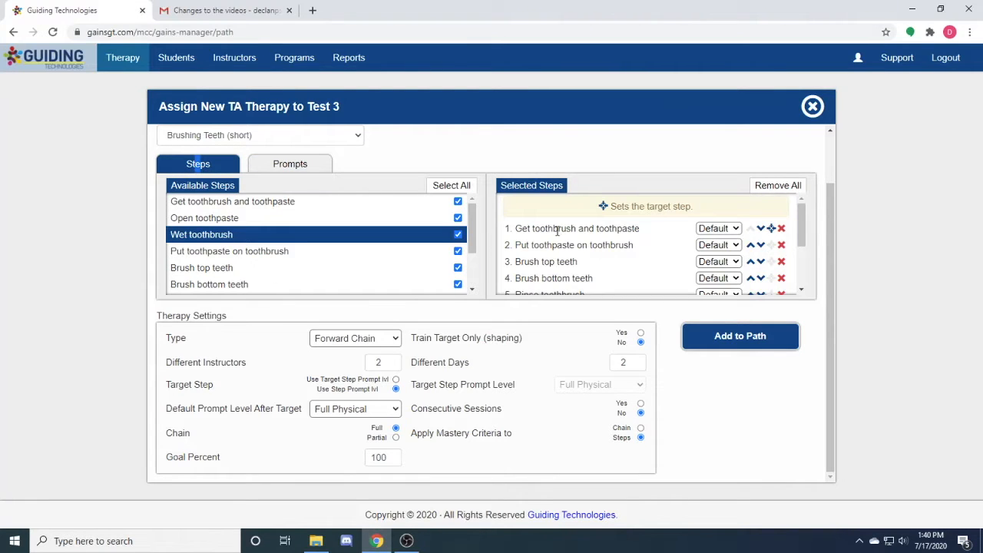
left_click(716, 229)
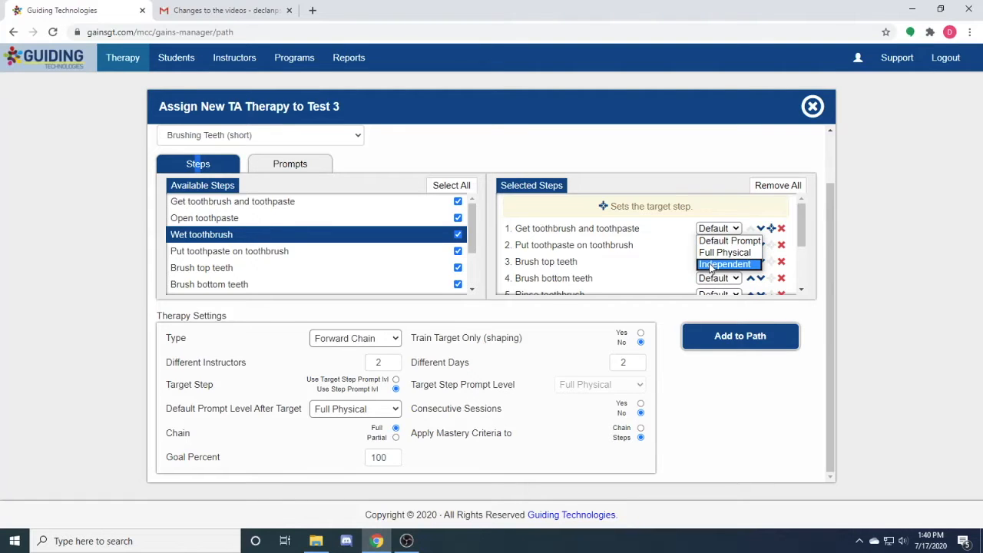
left_click(704, 233)
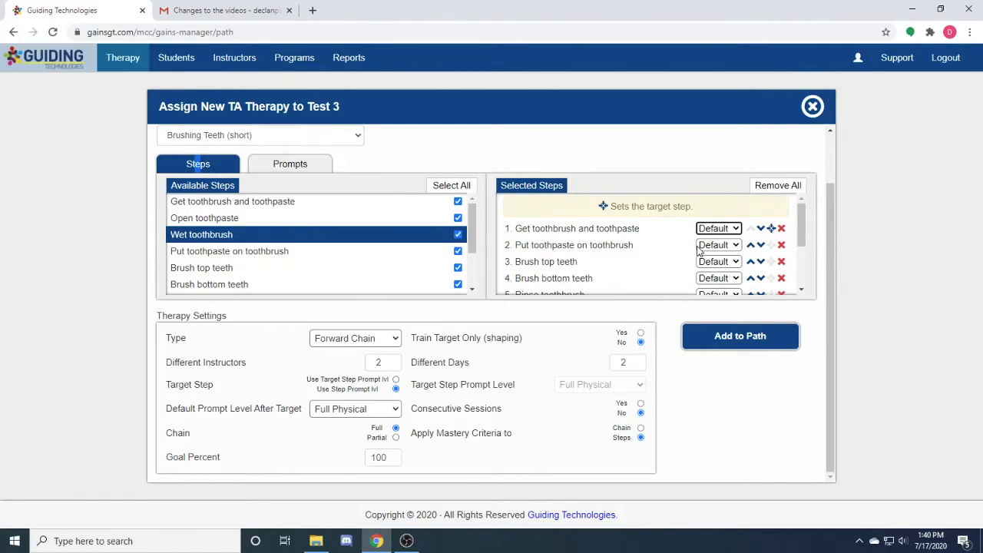
Select all available prompts again and return to the list of therapy steps
left_click(315, 175)
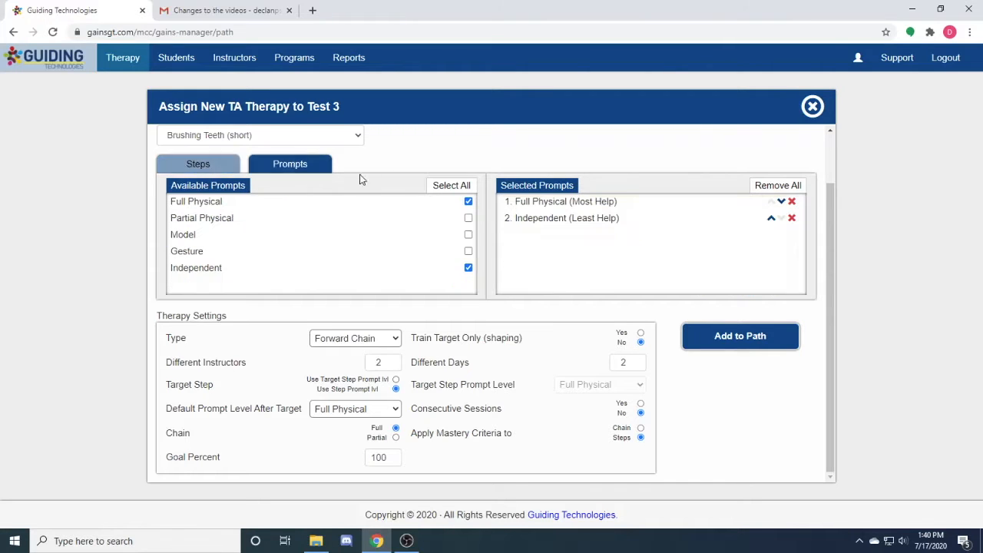
left_click(449, 186)
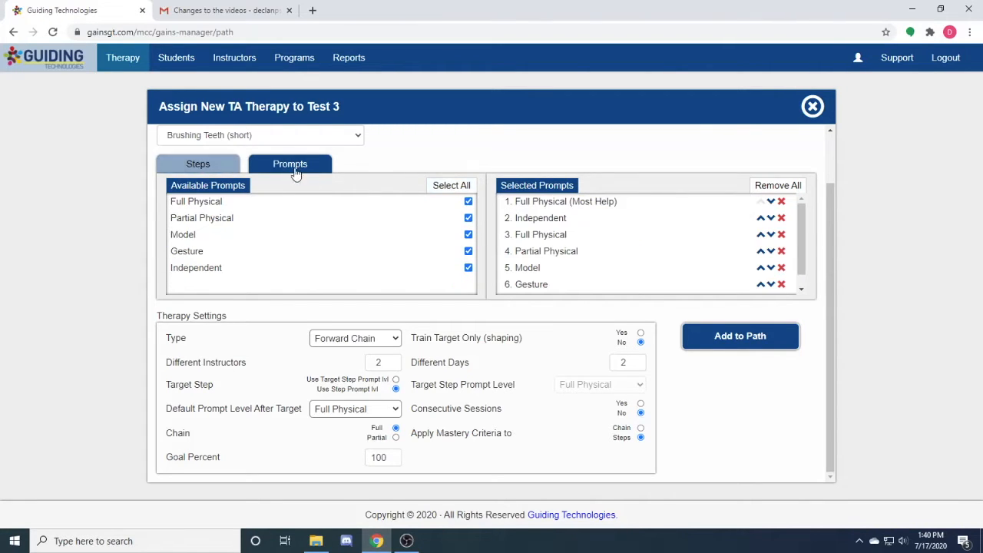
left_click(199, 164)
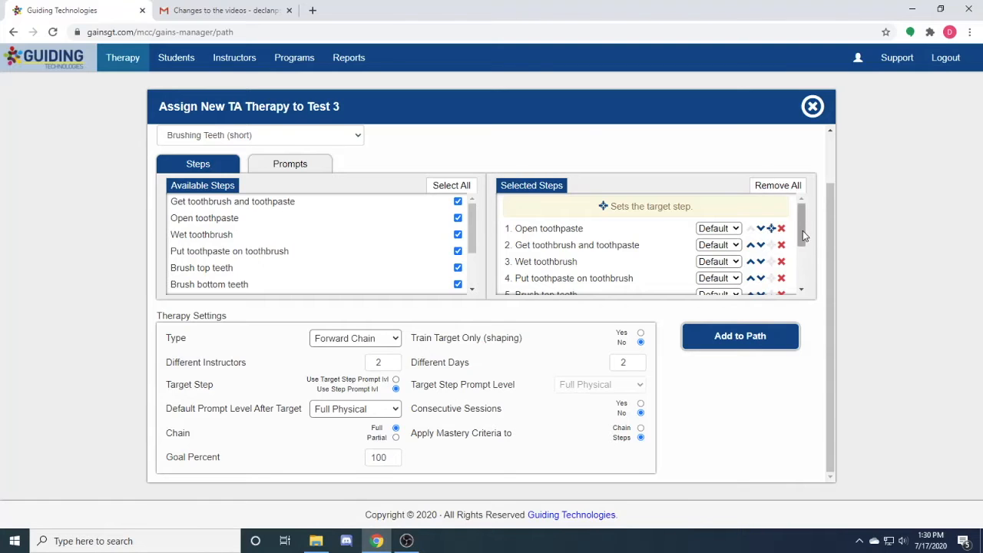
Examine the prompt-level options for the Open toothpaste and Get toothbrush and toothpaste steps, and look through the selected steps
mouse_move(803, 231)
left_mouse_down()
mouse_move(806, 276)
mouse_move(805, 223)
left_mouse_up()
left_click(735, 230)
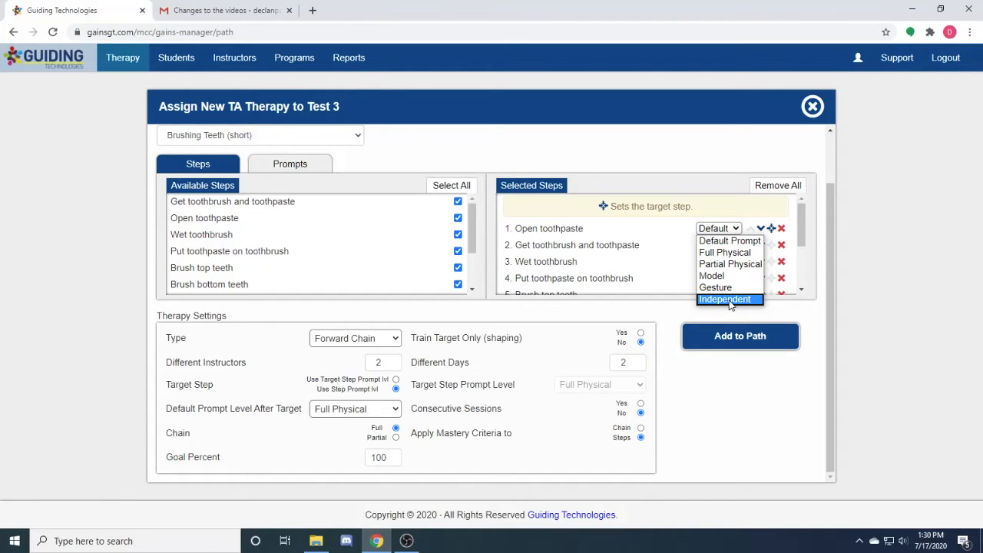
left_click(713, 243)
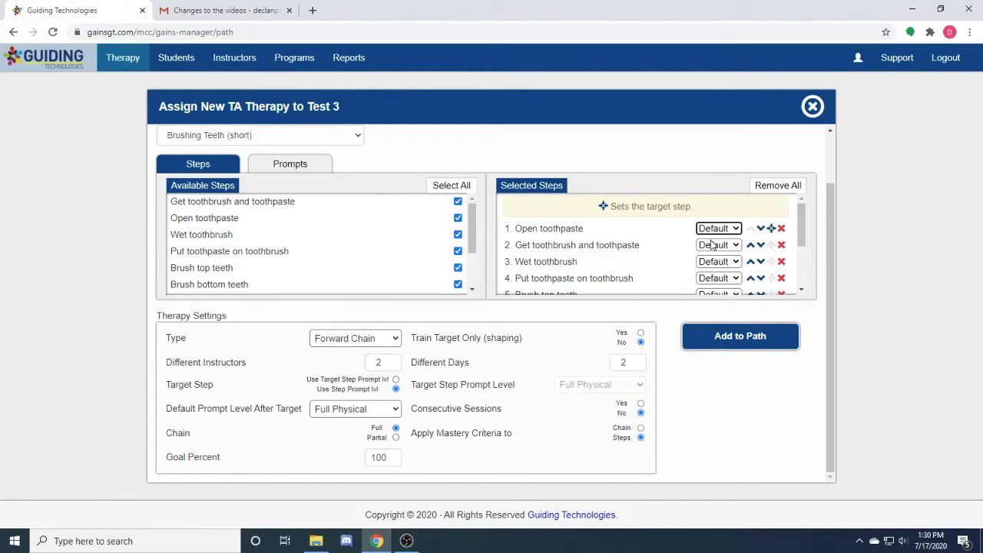
left_click(713, 247)
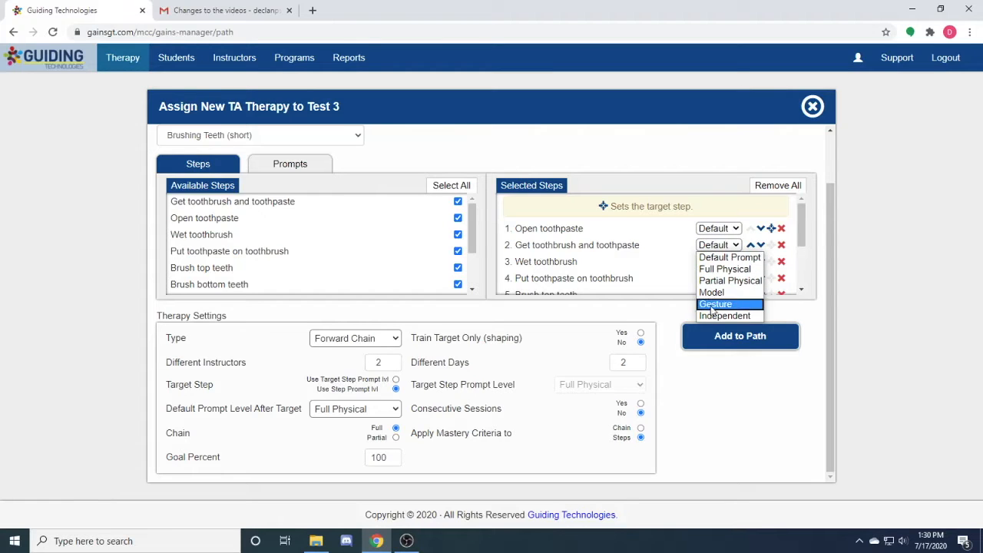
left_click(715, 257)
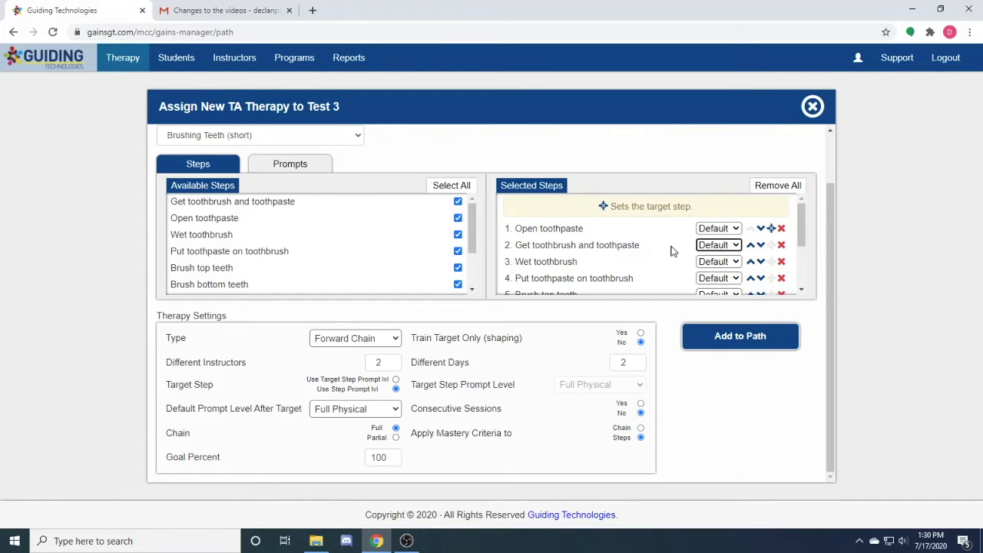
left_click(720, 229)
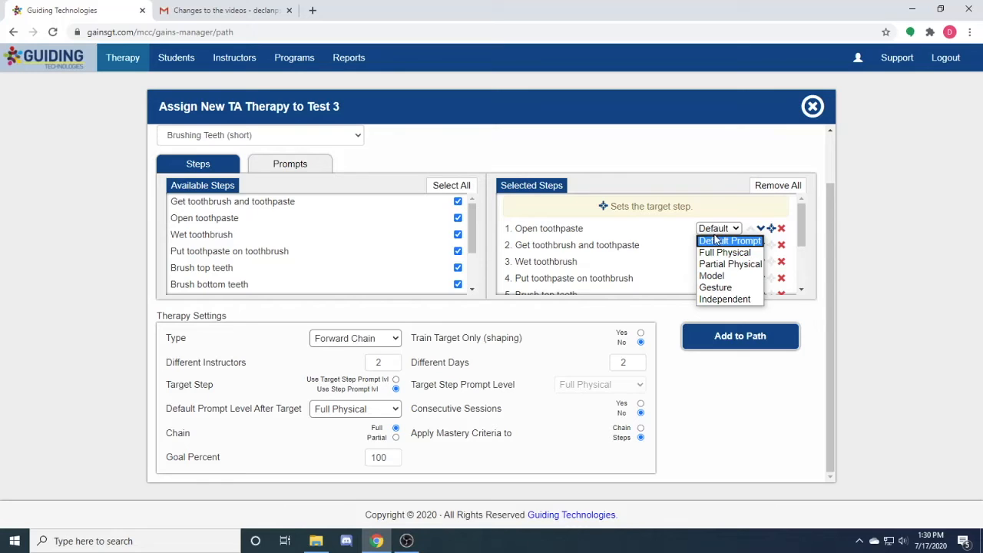
left_click(667, 273)
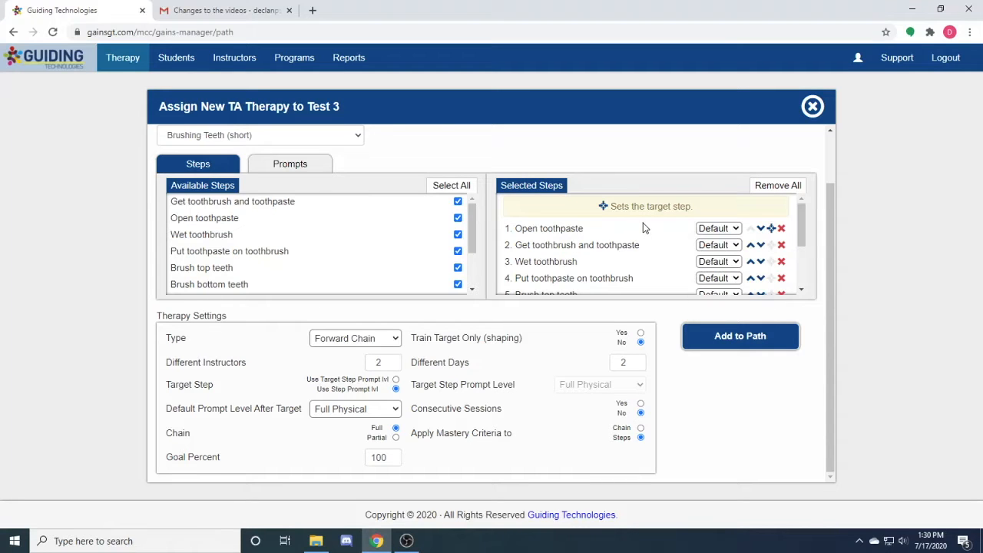
scroll(634, 225, "down", 3)
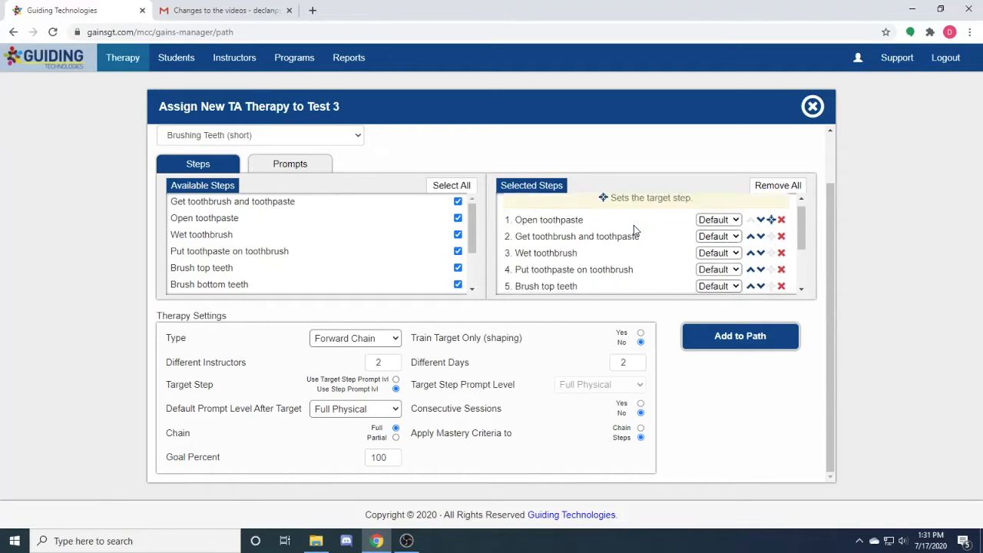
scroll(657, 285, "up", 3)
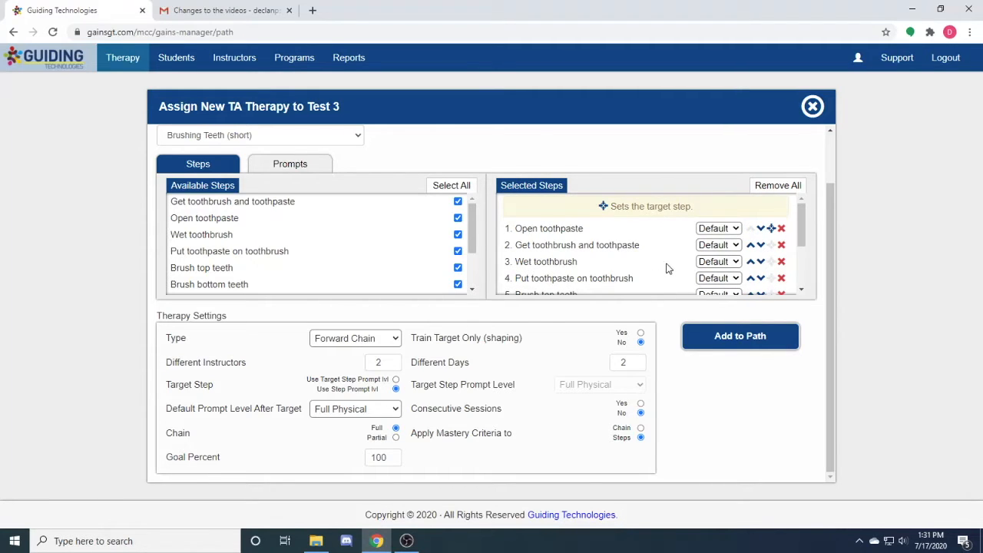
Move the target step marker through the second, third and fourth selected steps, ending on Put toothpaste on toothbrush
left_click(771, 245)
left_click(772, 262)
left_click(771, 278)
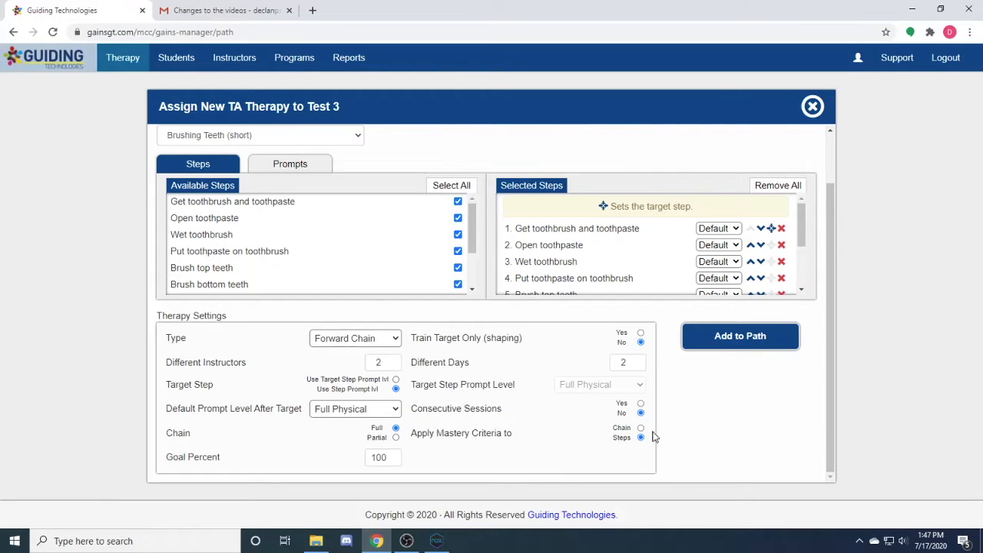
Add the Brushing Teeth (short) therapy to the path and start its Get toothbrush and toothpaste session in NoxPlayer
left_click(742, 345)
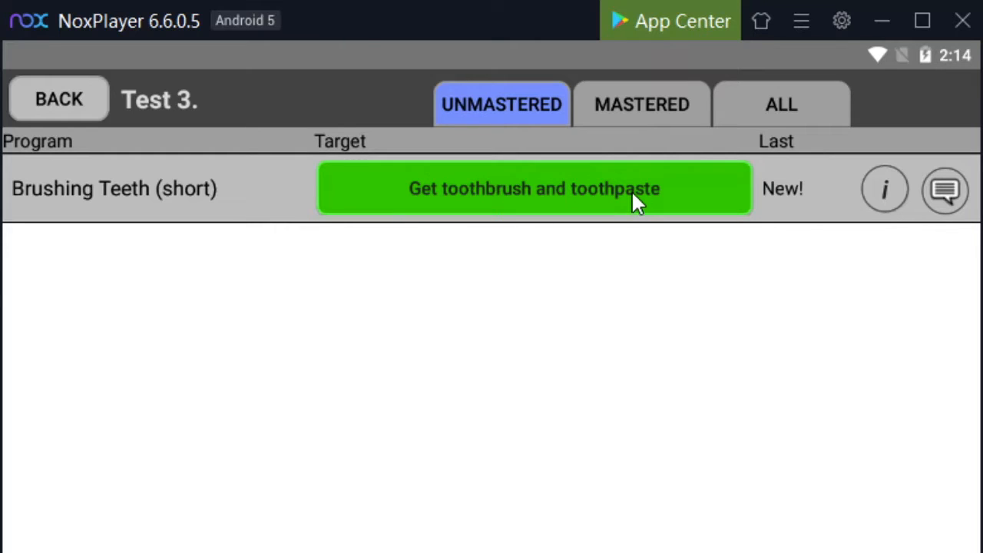
left_click(464, 192)
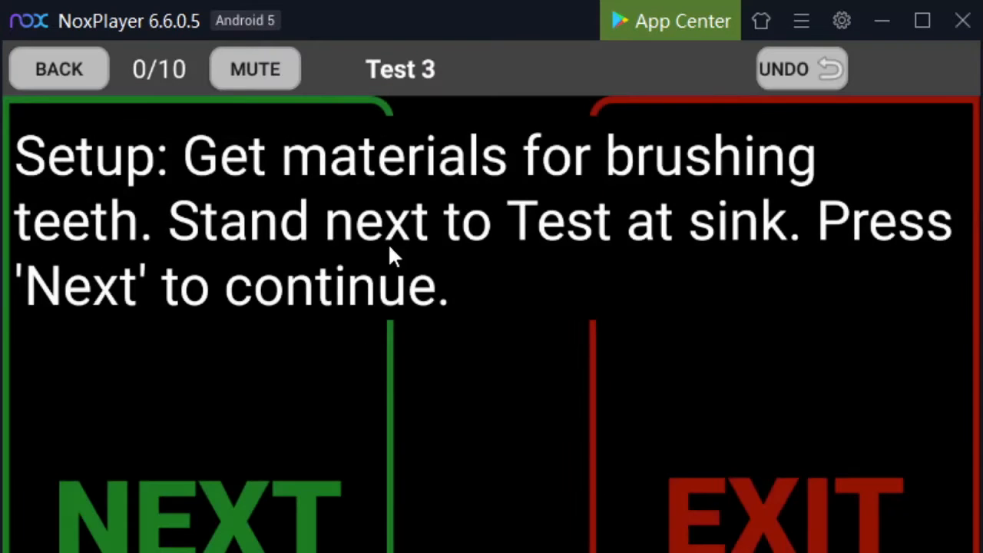
left_click(279, 402)
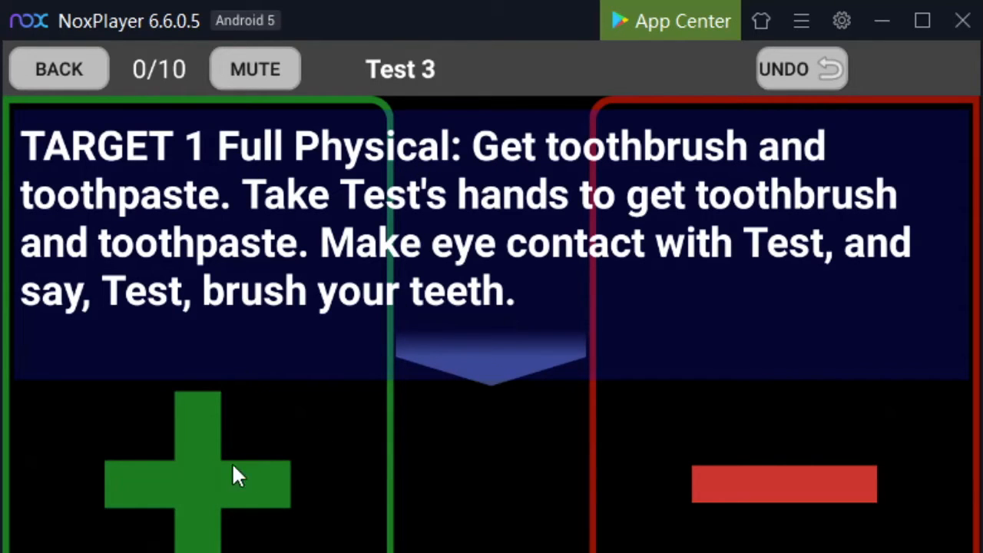
Score the steps of the Full Physical target session as correct and end the session
left_click(270, 468)
left_click(303, 467)
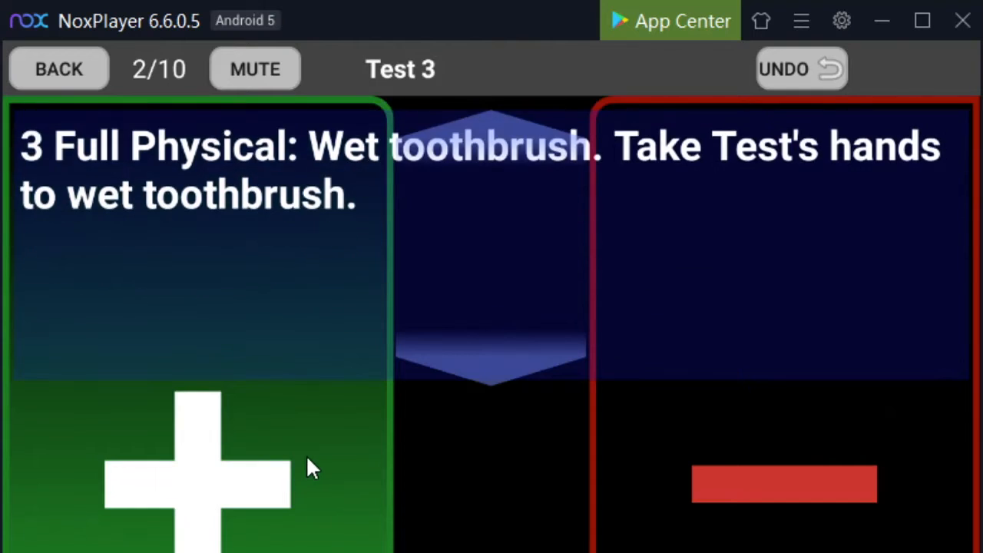
left_click(308, 469)
left_click(307, 461)
left_click(307, 461)
left_click(307, 461)
left_click(308, 461)
left_click(308, 461)
left_click(307, 461)
left_click(307, 461)
left_click(725, 400)
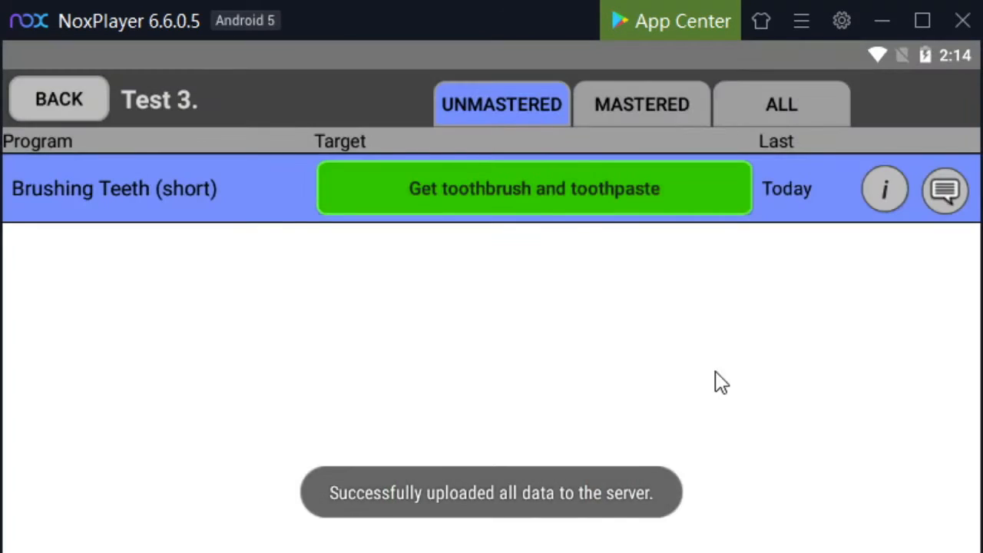
Run another Get toothbrush and toothpaste session at the Partial Physical target prompt, scoring the steps as correct, and end it
left_click(496, 192)
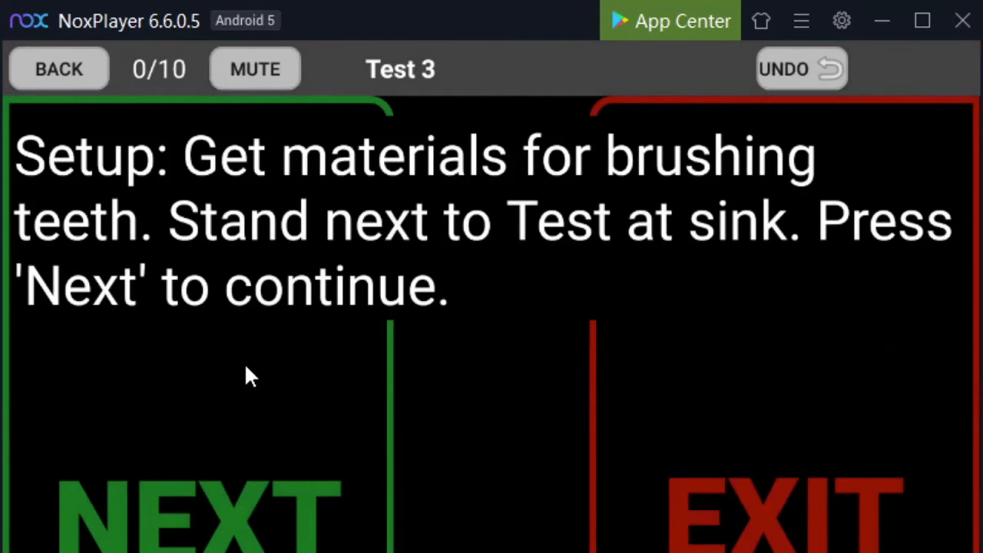
left_click(248, 375)
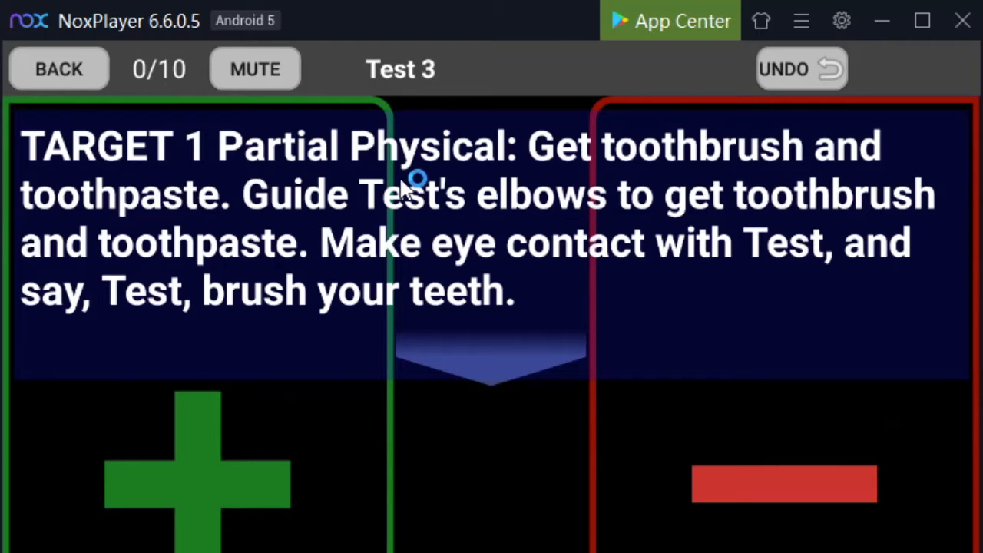
left_click(243, 460)
left_click(243, 460)
left_click(244, 459)
left_click(245, 460)
left_click(247, 459)
left_click(248, 460)
left_click(249, 459)
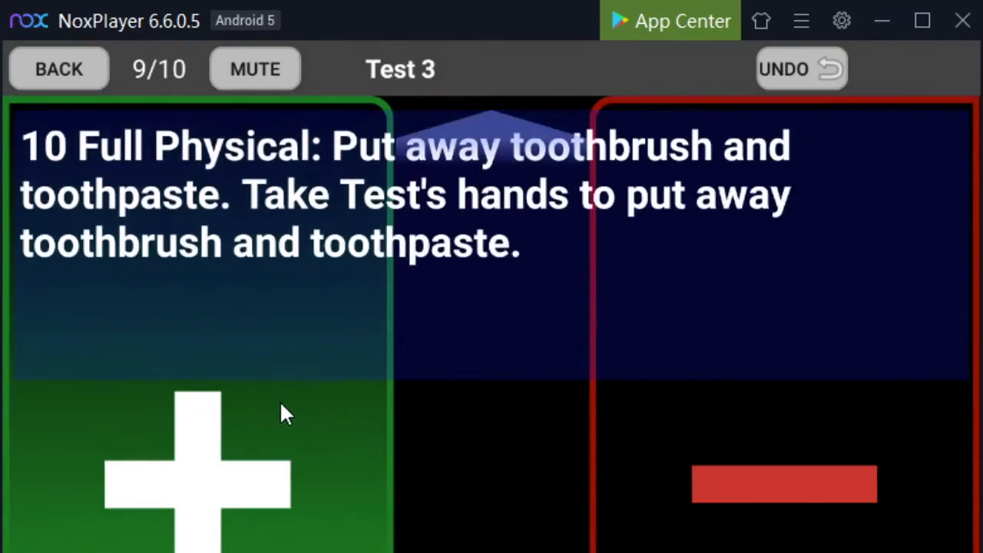
left_click(281, 407)
left_click(755, 374)
Run the Get toothbrush and toothpaste session at the Independent target prompt, scoring every step as correct
left_click(540, 209)
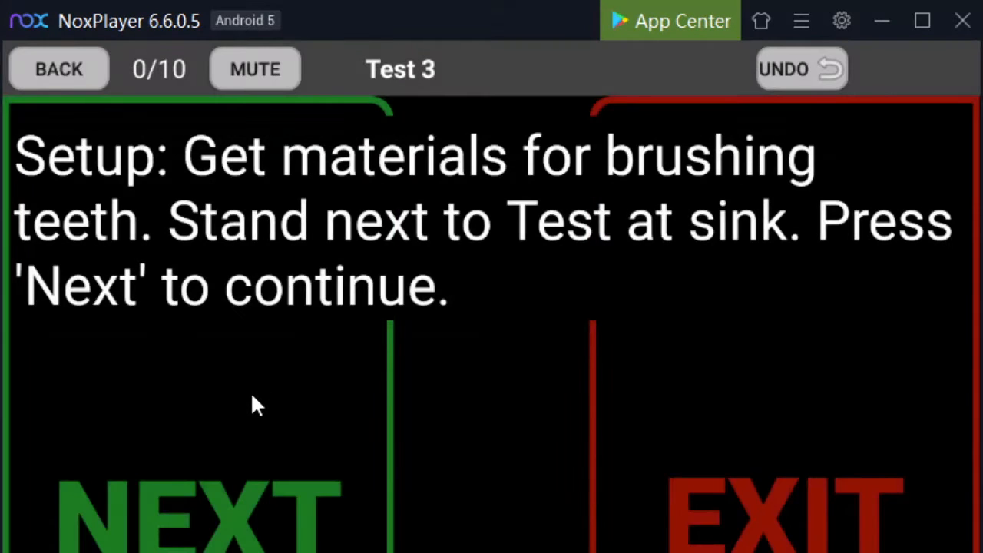
left_click(253, 405)
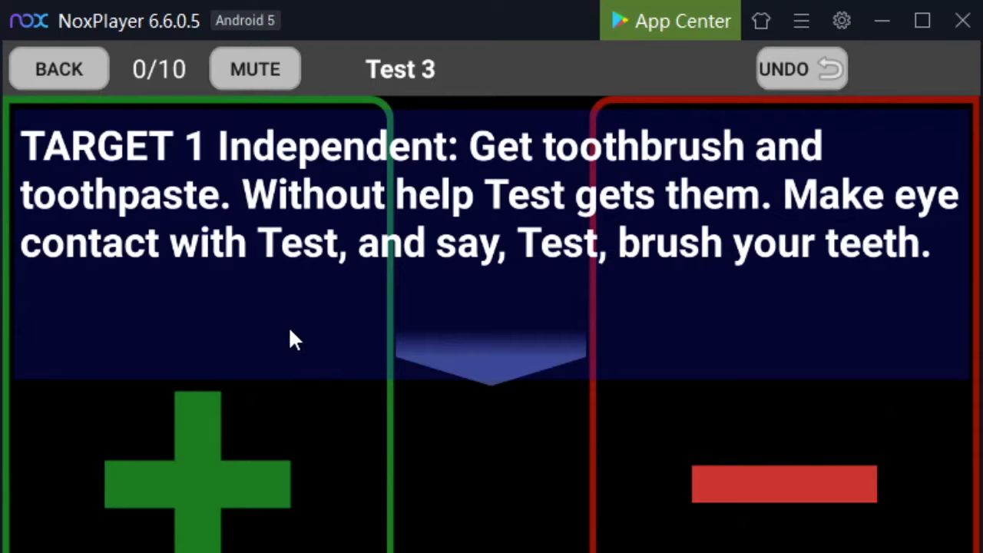
left_click(214, 461)
left_click(213, 461)
left_click(213, 461)
left_click(214, 461)
left_click(214, 461)
left_click(213, 461)
left_click(214, 461)
left_click(214, 461)
left_click(214, 461)
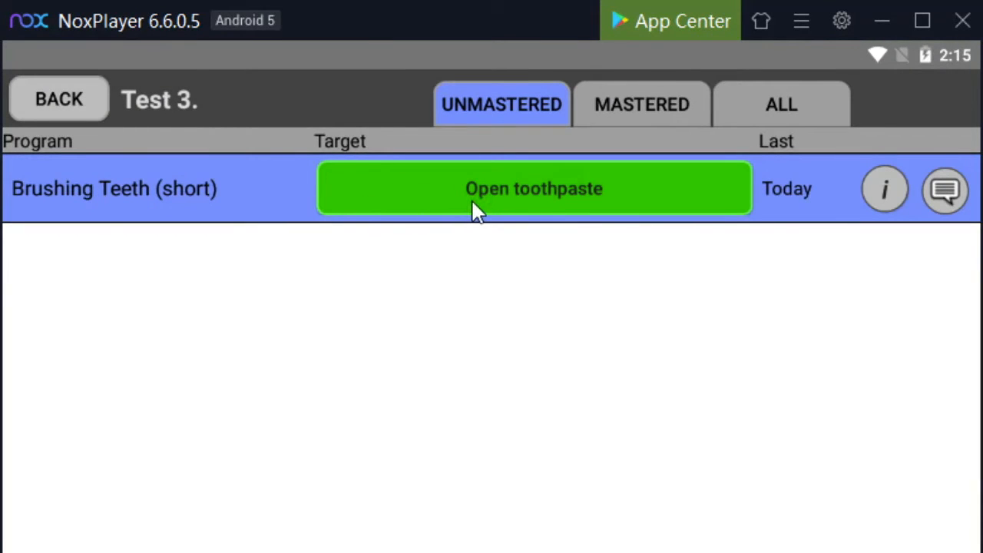
Start the Open toothpaste session and score its independent Get toothbrush and toothpaste step as correct
left_click(538, 193)
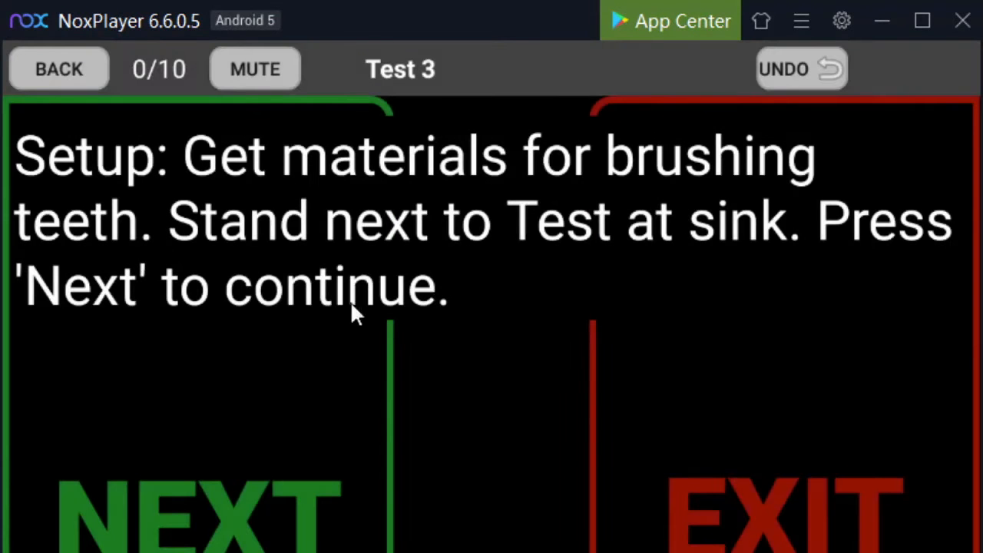
left_click(248, 428)
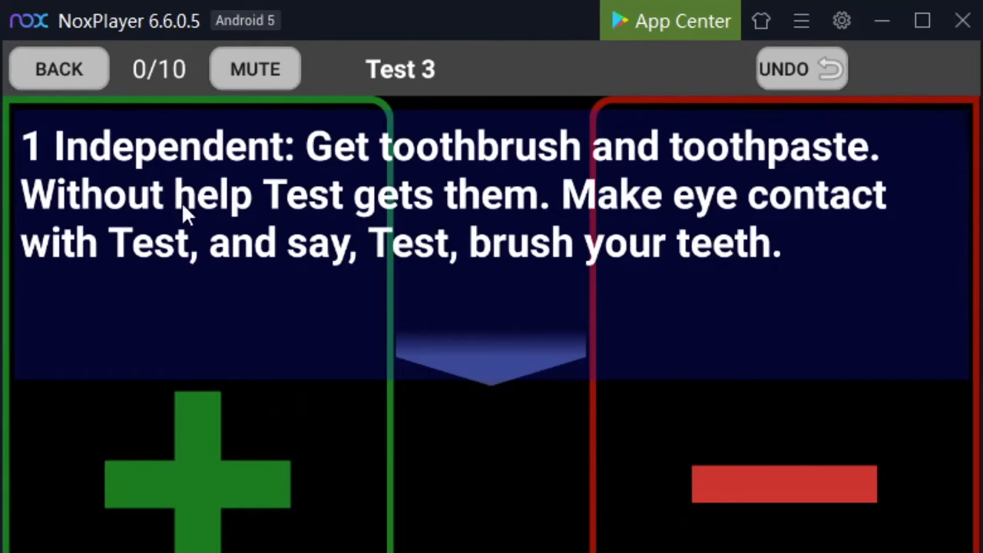
left_click(249, 445)
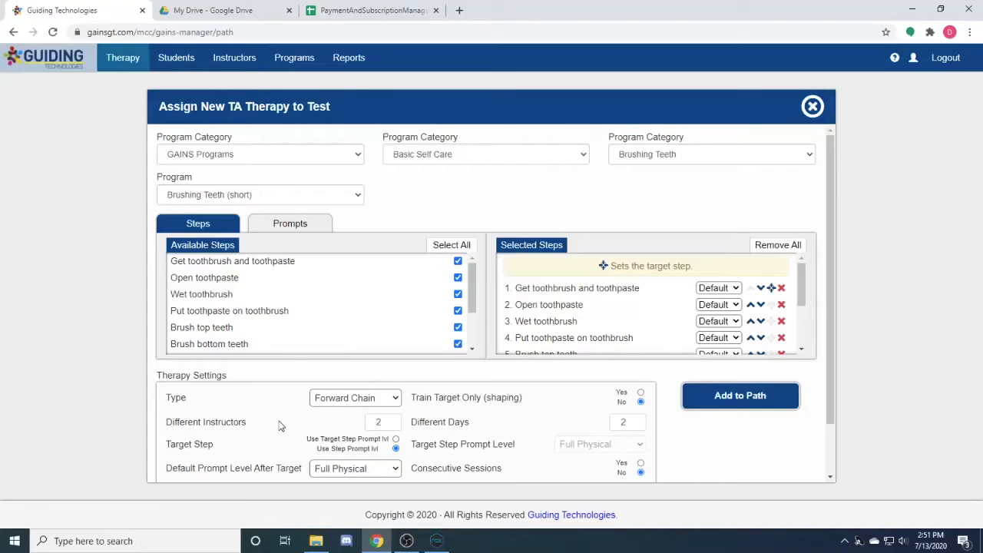
In the Guiding Technologies web form, set the Brushing Teeth (short) therapy type to Backward Chain and check its selected steps
left_click(356, 401)
left_click(359, 427)
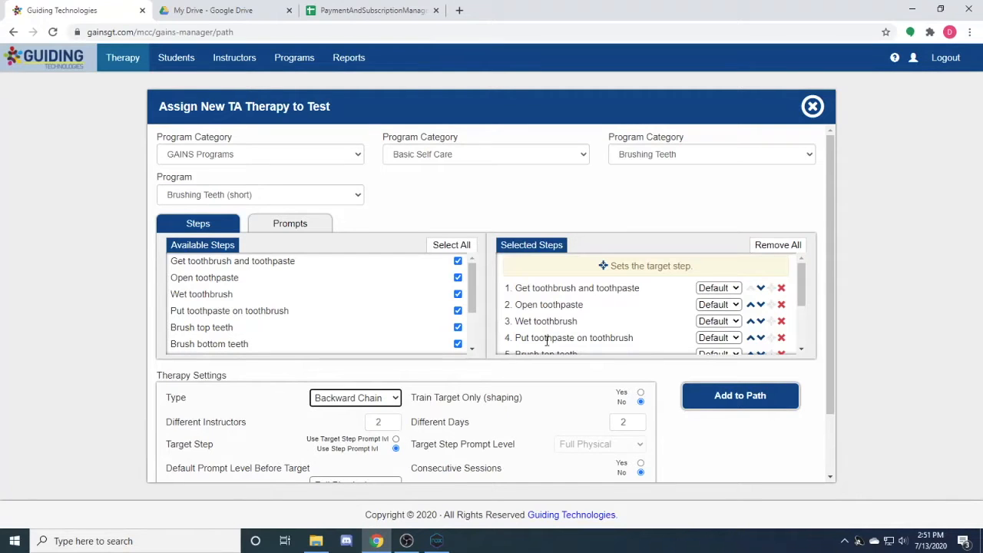
scroll(619, 317, "down", 3)
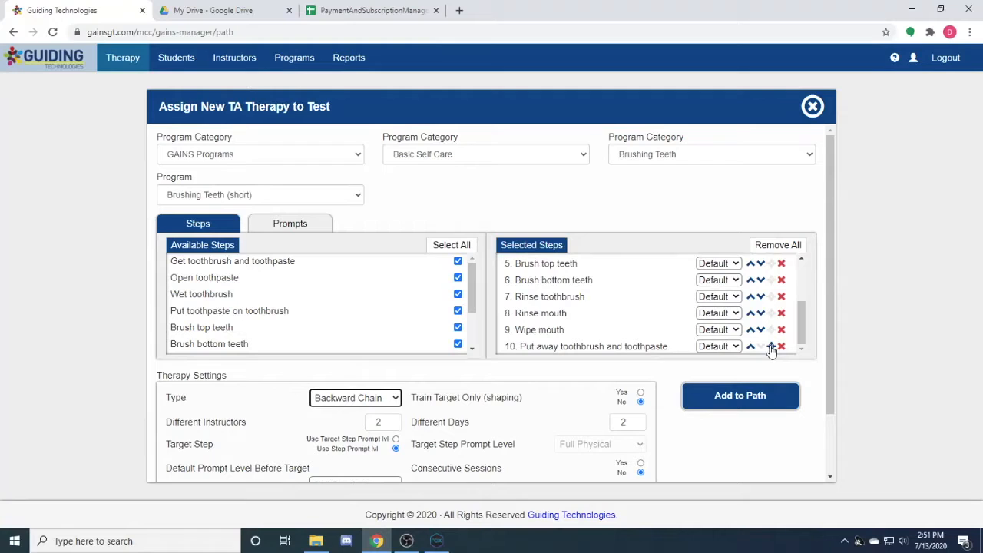
left_click(652, 371)
scroll(558, 330, "up", 3)
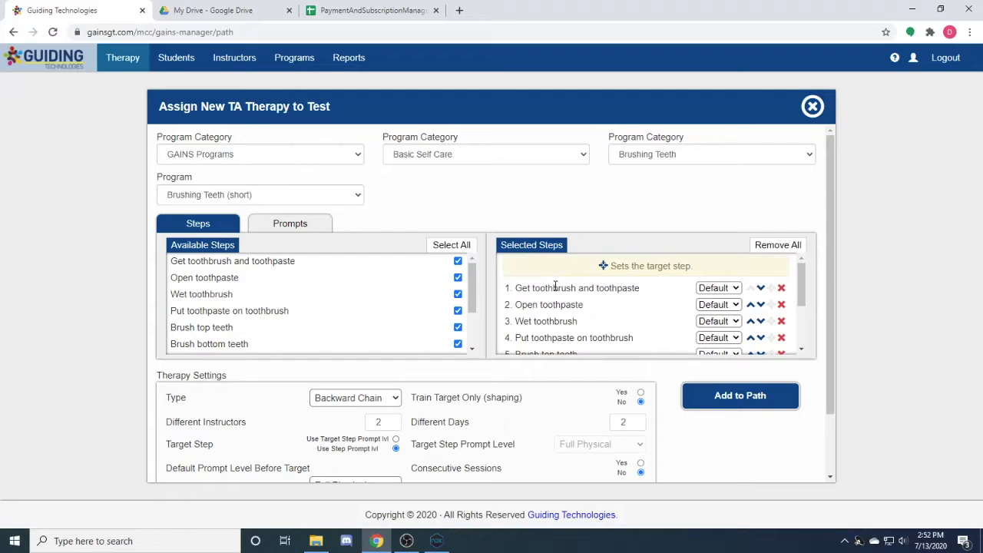
Make Rinse toothbrush the target step, apply the mastery criteria to the chain, and add the therapy to the path
scroll(557, 324, "down", 3)
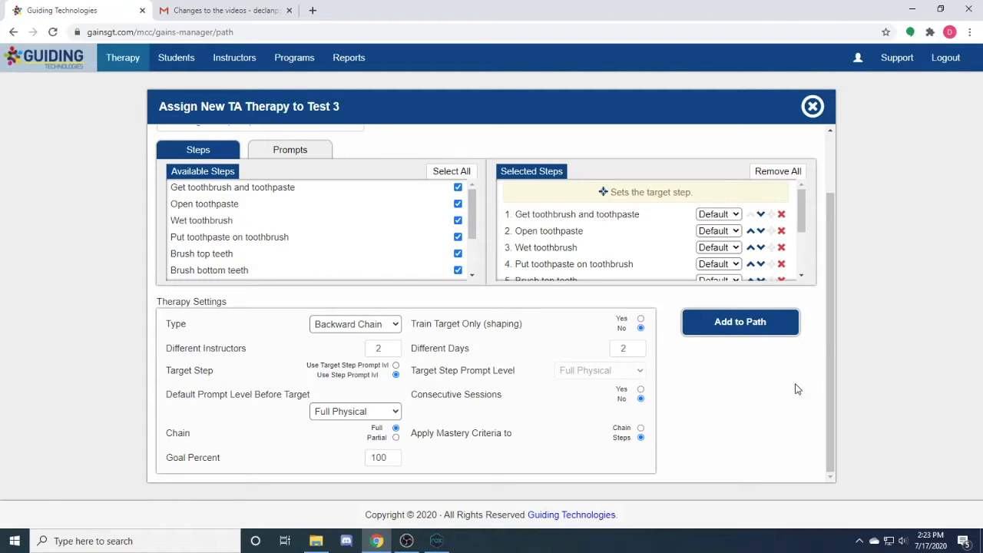
left_click_drag(806, 230, 807, 270)
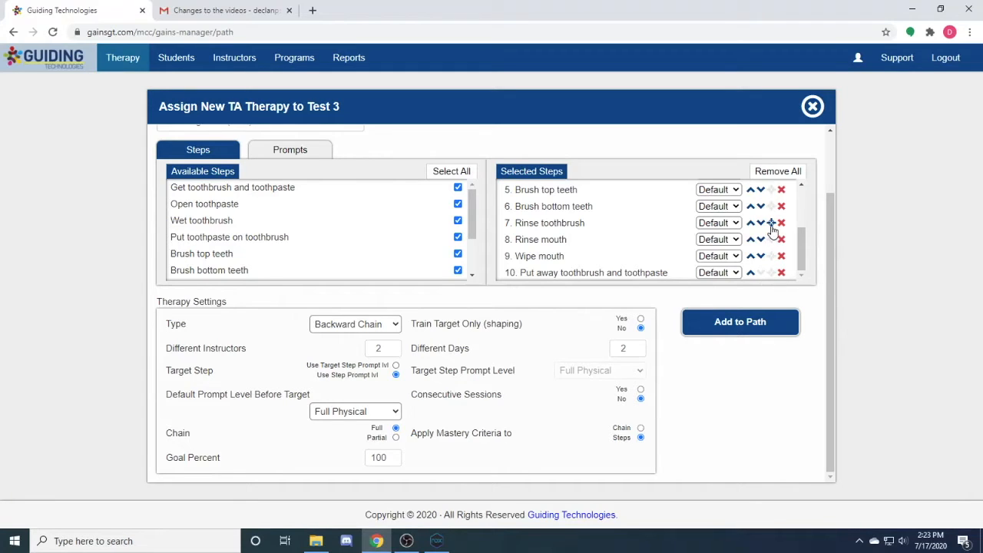
scroll(776, 224, "up", 2)
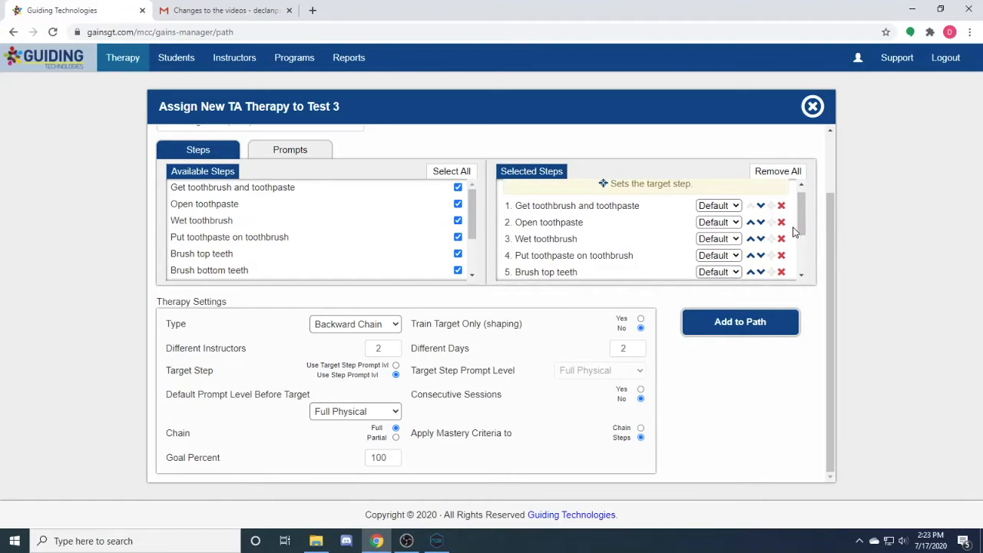
scroll(800, 224, "up", 1)
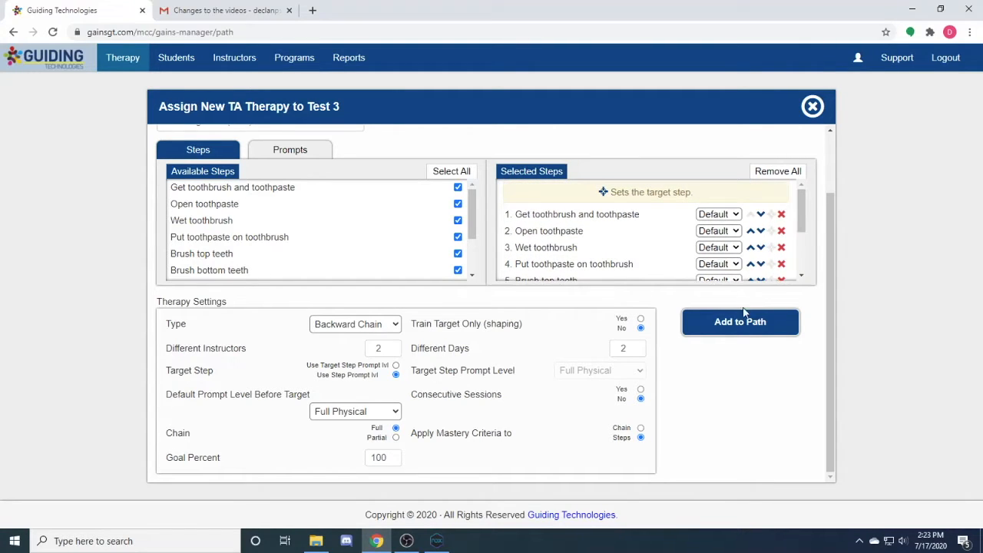
left_click(641, 428)
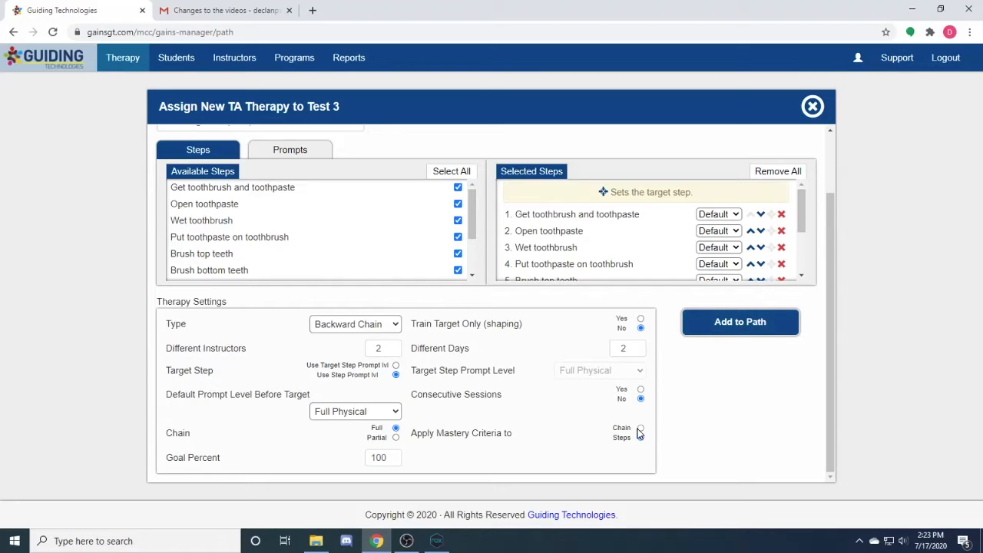
left_click(729, 326)
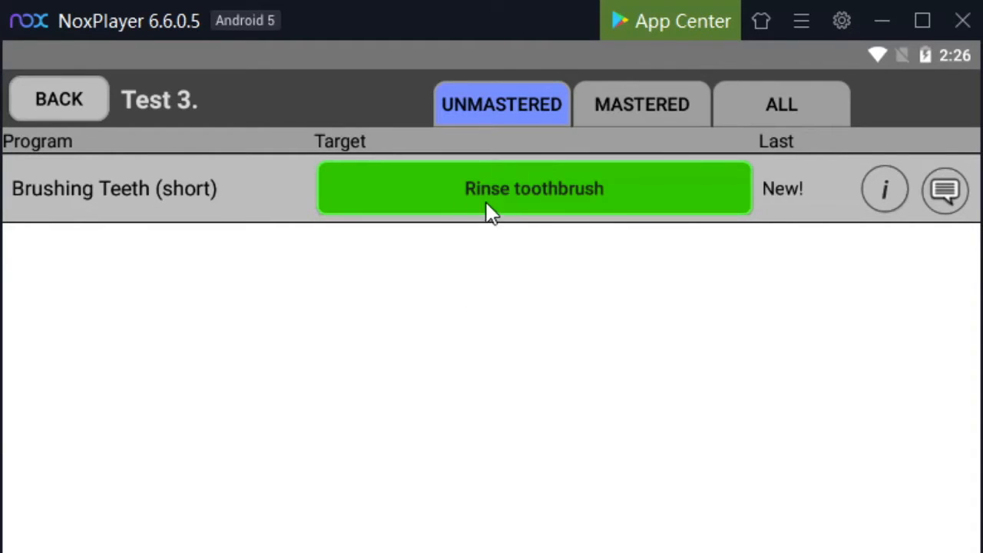
Start the Rinse toothbrush session in NoxPlayer and score the six steps before the target as correct
left_click(605, 192)
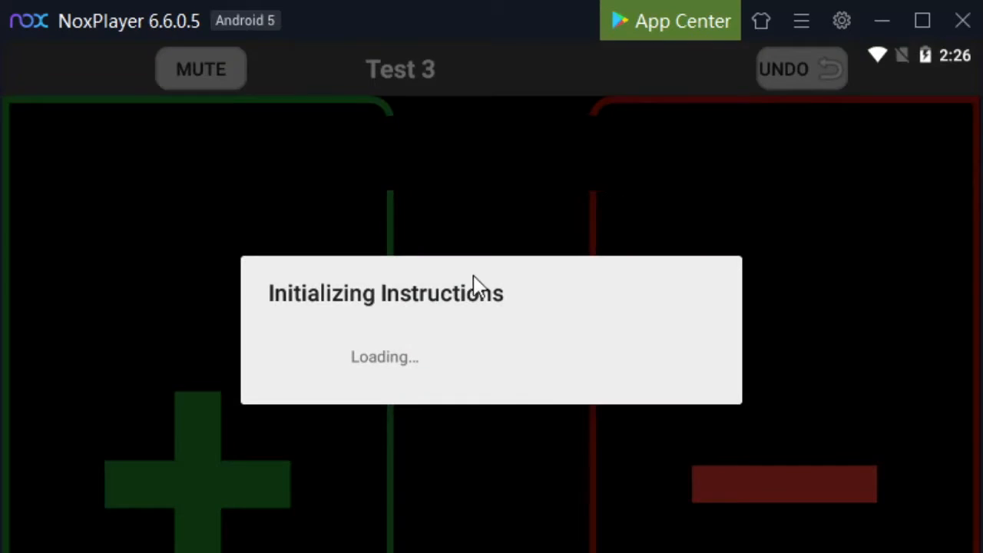
left_click(301, 483)
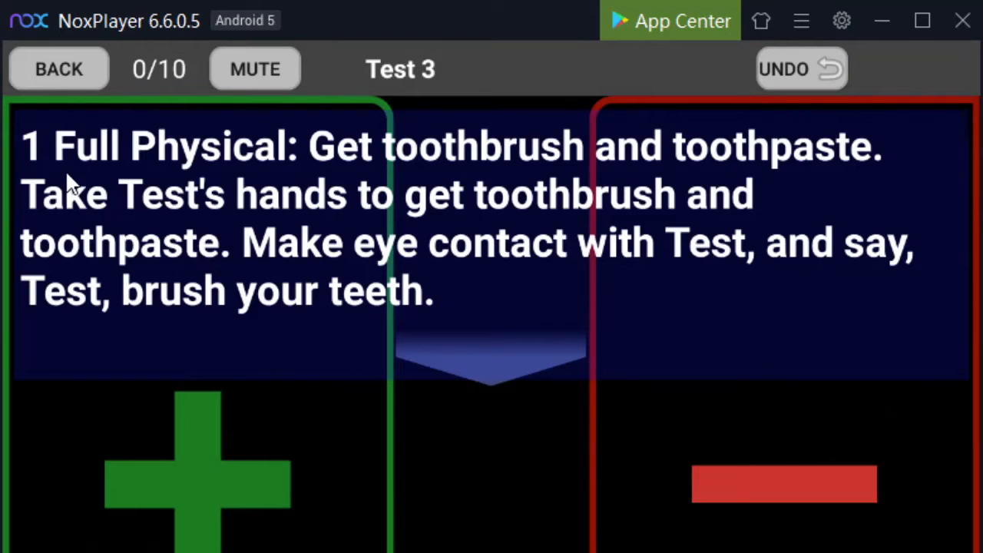
left_click(241, 471)
left_click(240, 471)
left_click(240, 471)
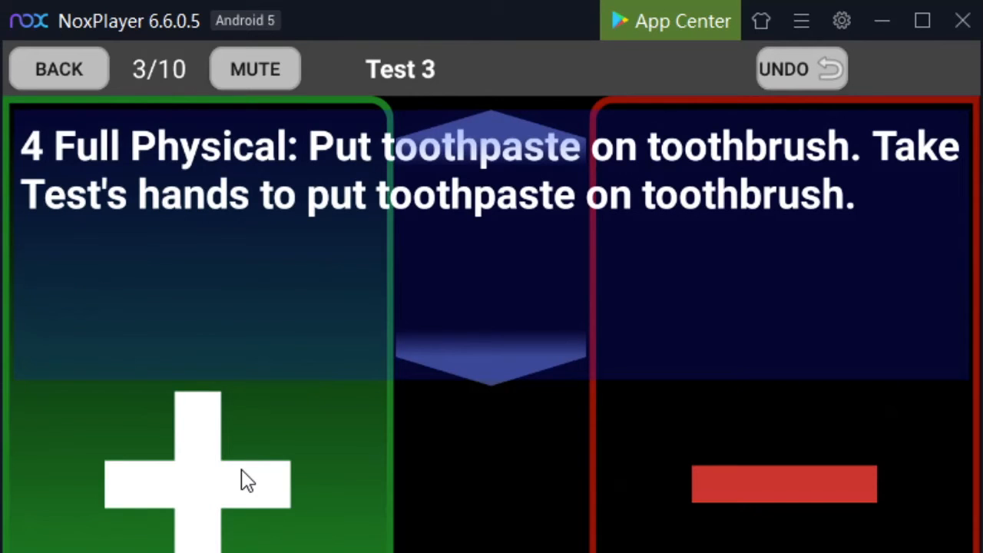
left_click(240, 480)
left_click(240, 480)
left_click(241, 480)
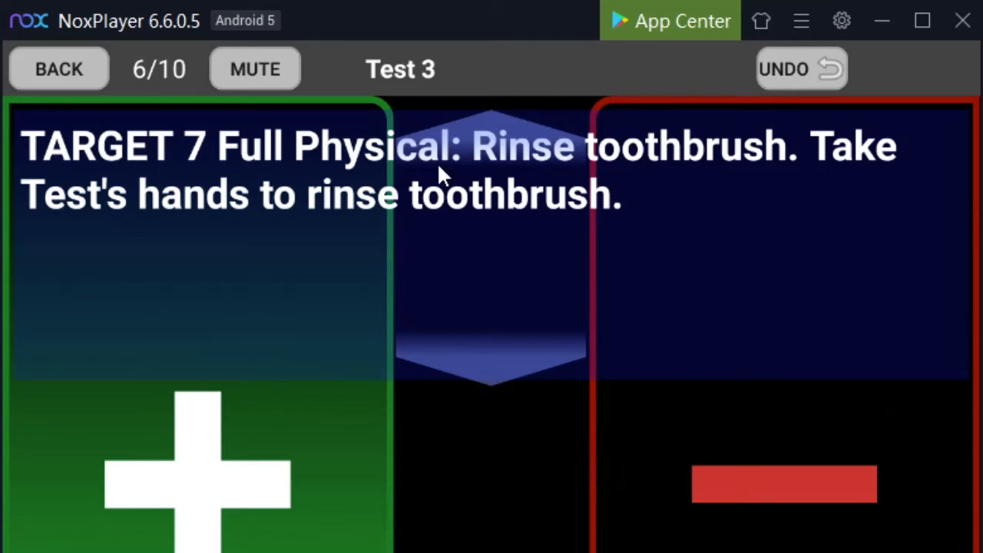
Score the Full Physical Rinse toothbrush target and the remaining steps as correct, and end the session without a comment
left_click(252, 433)
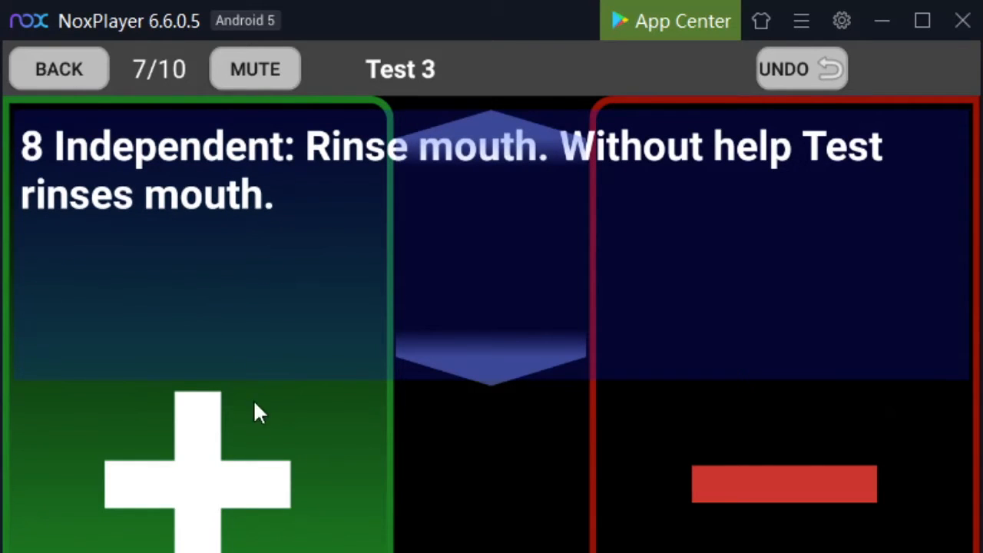
left_click(246, 477)
left_click(245, 477)
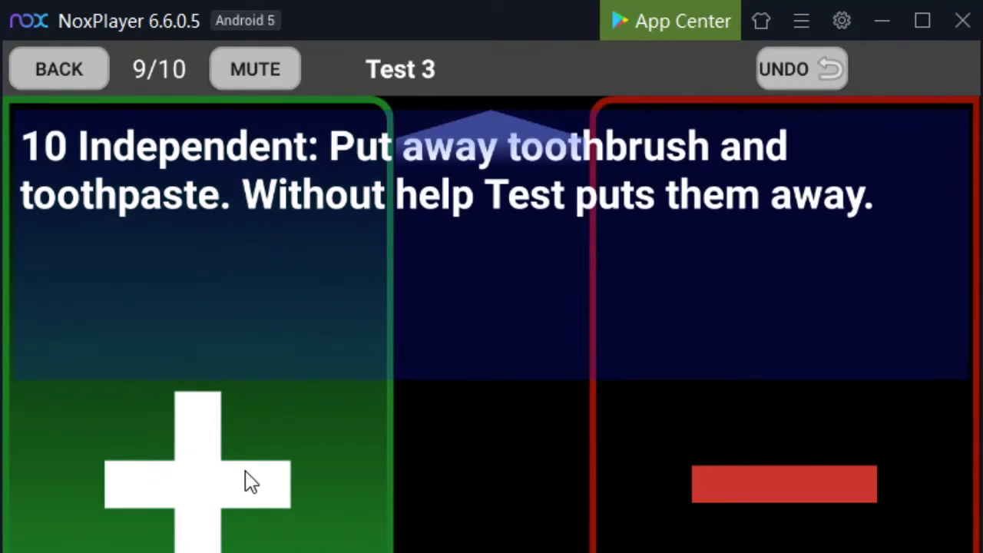
left_click(246, 473)
left_click(760, 388)
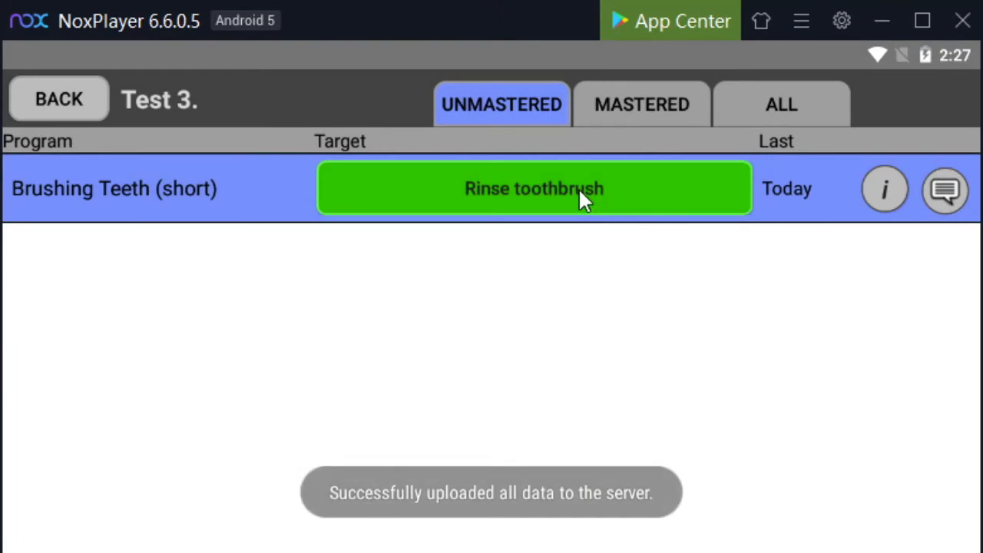
Start another Rinse toothbrush session and score steps 1 to 6 as correct, up to the Partial Physical target
left_click(581, 190)
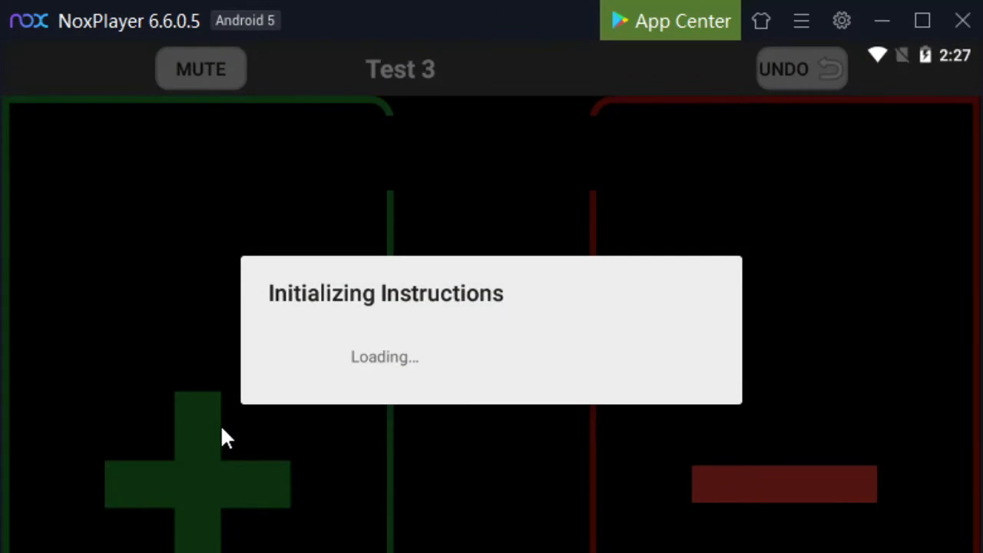
left_click(229, 434)
left_click(231, 434)
left_click(233, 435)
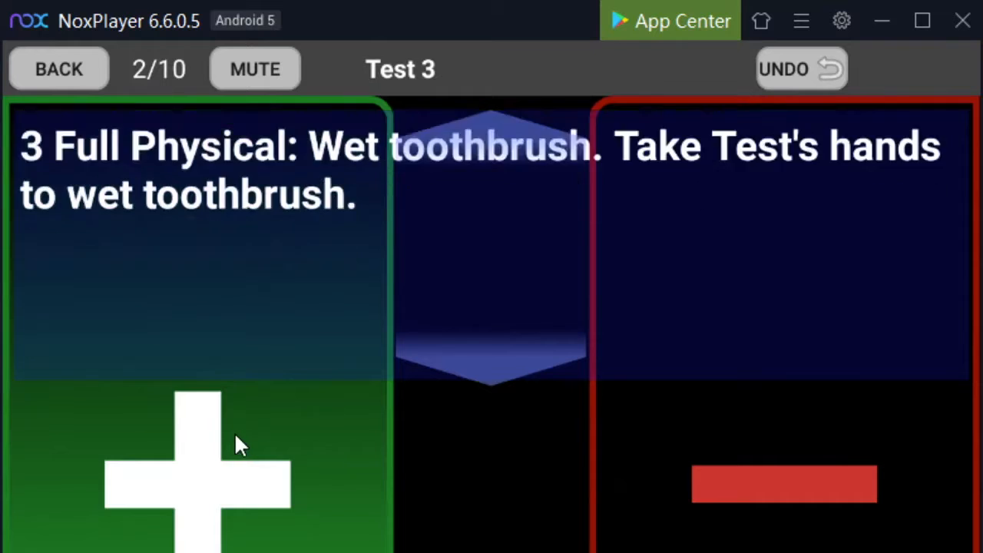
left_click(236, 437)
left_click(236, 437)
left_click(236, 437)
left_click(236, 437)
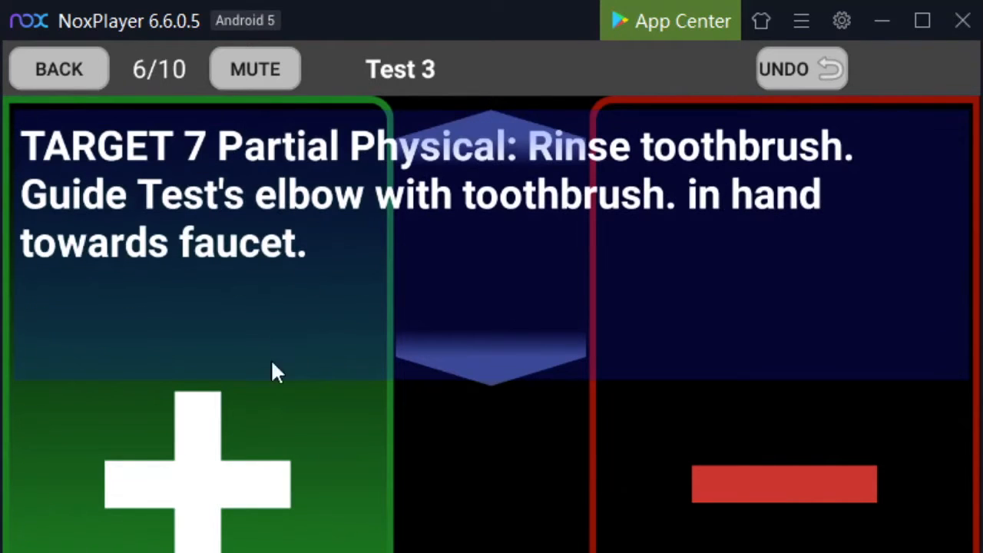
Score the Partial Physical target and the steps after it as correct, and decline to comment on the trials
left_click(302, 481)
left_click(302, 481)
left_click(303, 481)
left_click(303, 481)
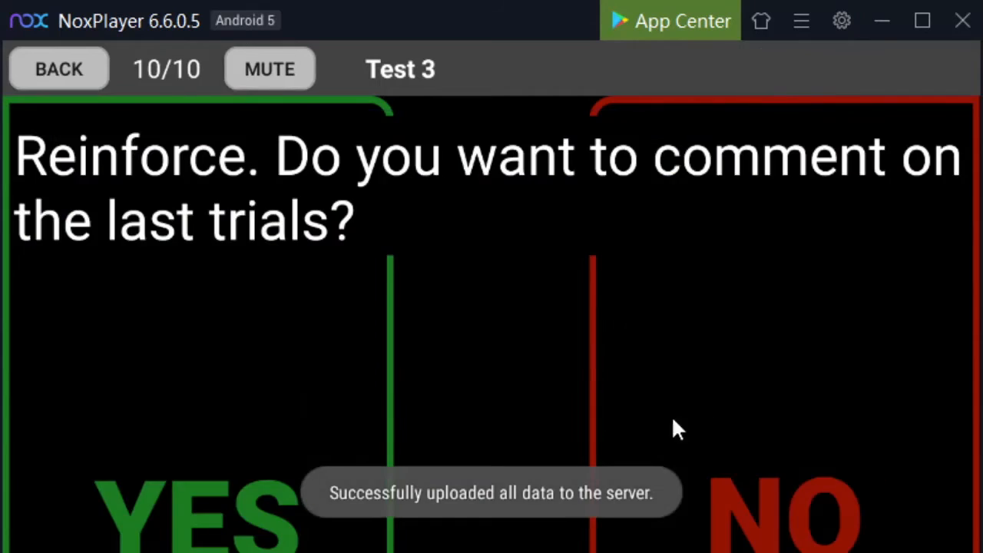
left_click(672, 428)
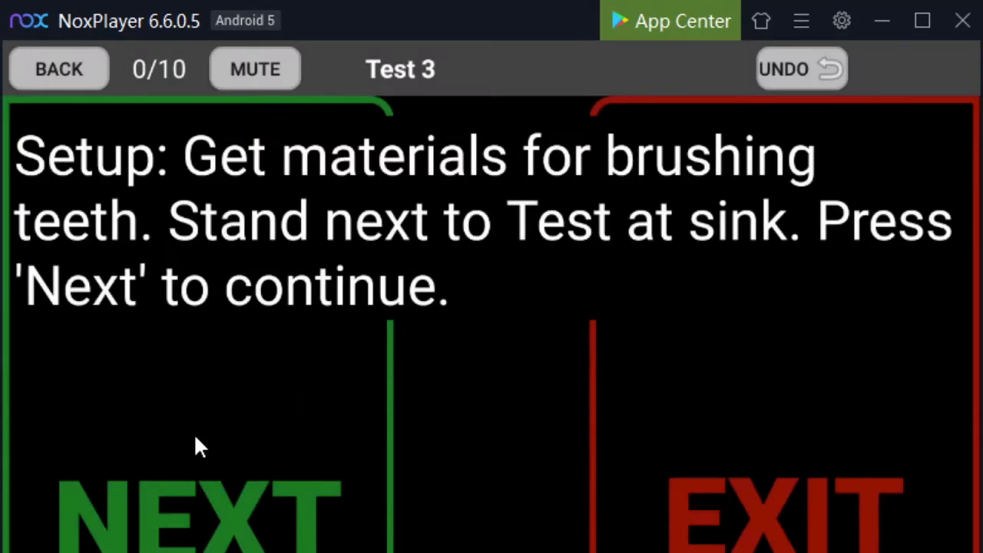
Run one more Rinse toothbrush session, scoring its steps as correct, and finish it without a comment
left_click(195, 435)
left_click(195, 437)
left_click(195, 437)
left_click(196, 437)
left_click(195, 437)
left_click(196, 438)
left_click(196, 437)
left_click(287, 441)
left_click(671, 428)
Run the Rinse toothbrush session at the Gesture target prompt, scoring the steps as correct, and end it without a comment
left_click(335, 201)
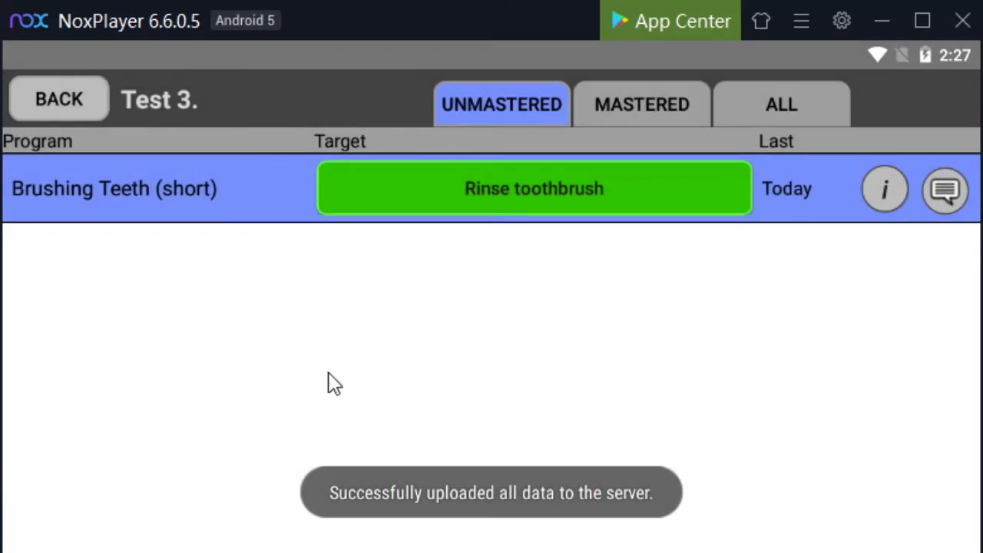
left_click(223, 470)
left_click(222, 473)
left_click(221, 474)
left_click(223, 475)
left_click(224, 476)
left_click(224, 477)
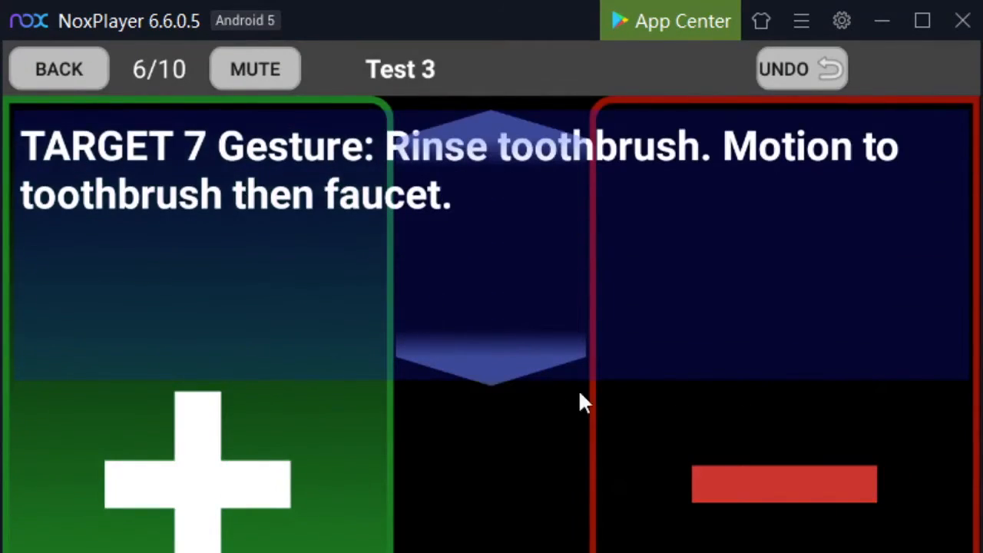
left_click(281, 470)
left_click(282, 471)
left_click(282, 471)
left_click(282, 471)
left_click(638, 452)
Run the Rinse toothbrush session at the Independent target prompt, scoring every step as correct, and end it without a comment
left_click(403, 187)
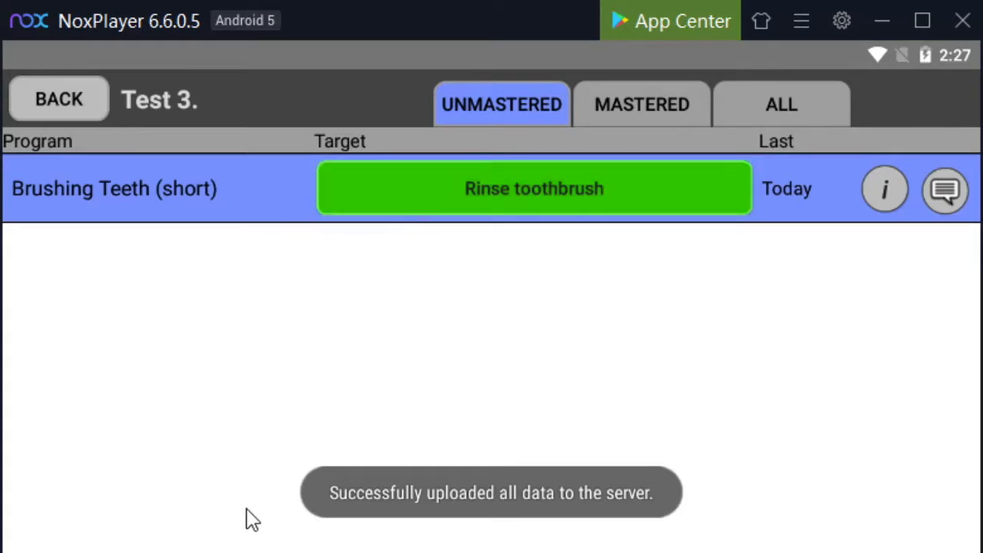
left_click(231, 509)
left_click(232, 510)
left_click(232, 509)
left_click(231, 509)
left_click(232, 509)
left_click(232, 510)
left_click(231, 509)
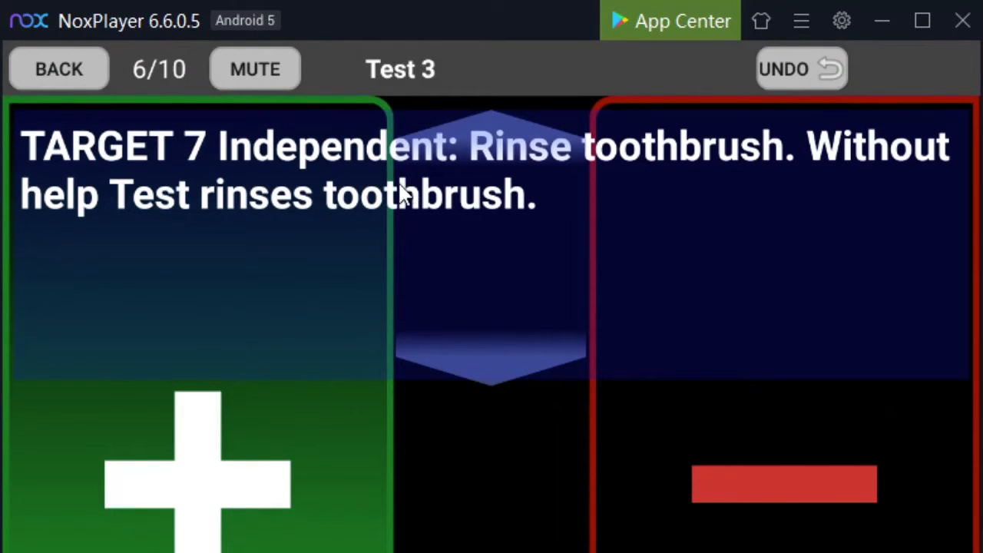
left_click(215, 498)
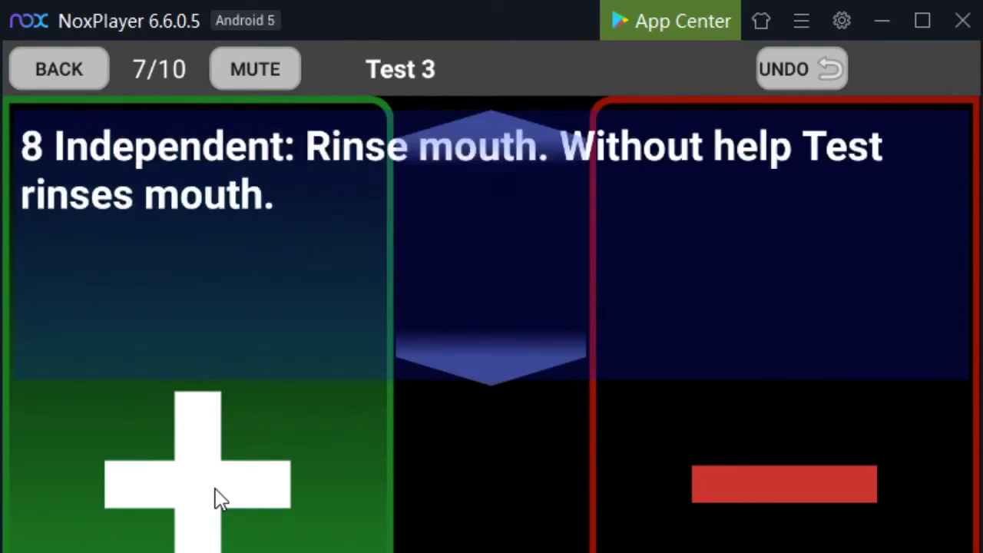
left_click(216, 498)
left_click(216, 498)
left_click(216, 498)
left_click(872, 467)
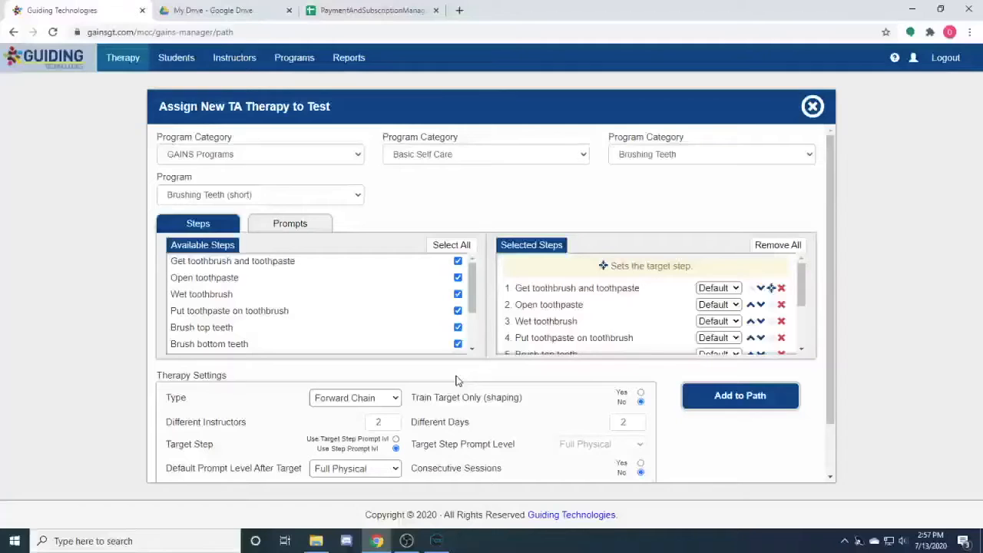
In the web form, set the Brushing Teeth (short) therapy type to Total Task Chain and add it to the path
left_click(363, 405)
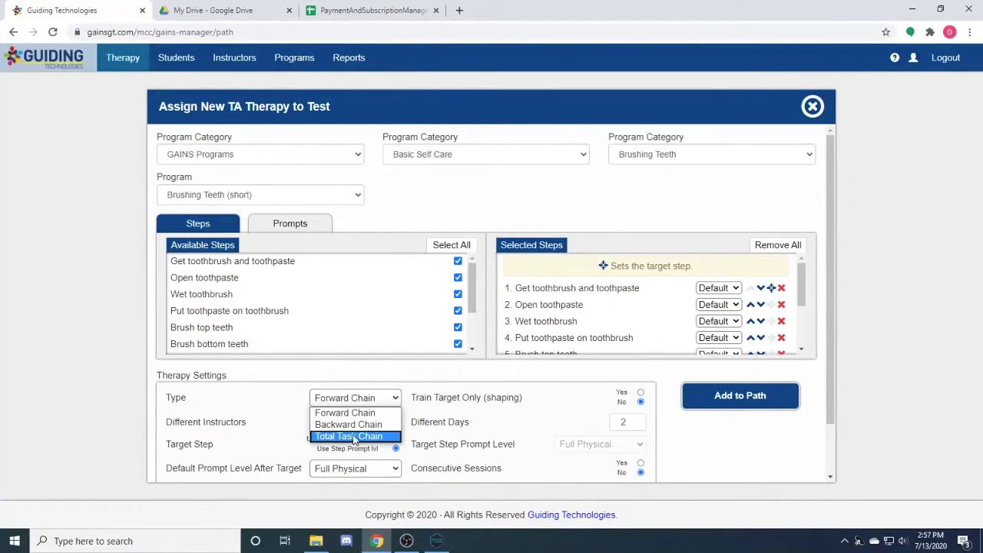
left_click(355, 438)
left_click(328, 428)
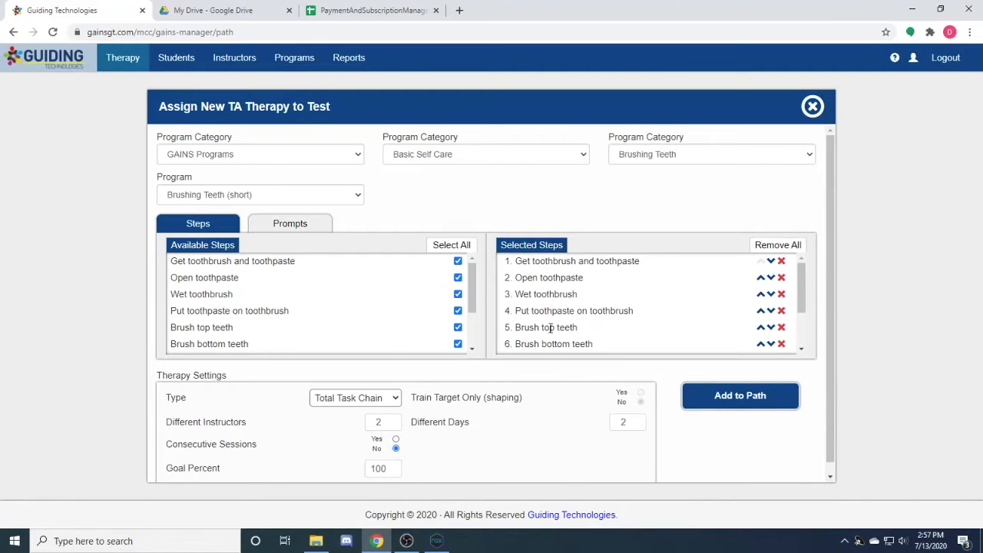
mouse_move(801, 267)
left_mouse_down()
mouse_move(802, 311)
mouse_move(803, 269)
left_mouse_up()
left_click(744, 396)
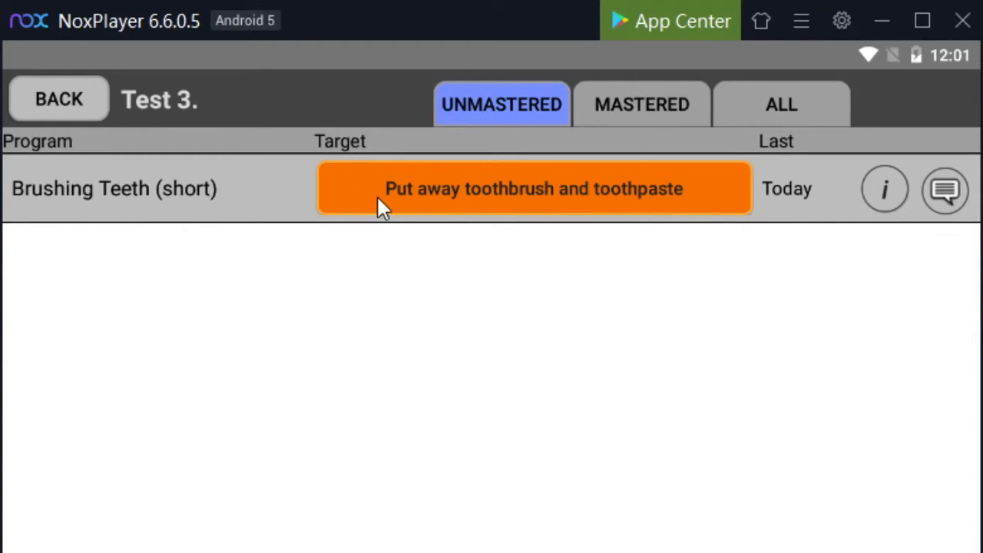
Start the Put away toothbrush and toothpaste session in NoxPlayer and score its steps as correct
left_click(694, 188)
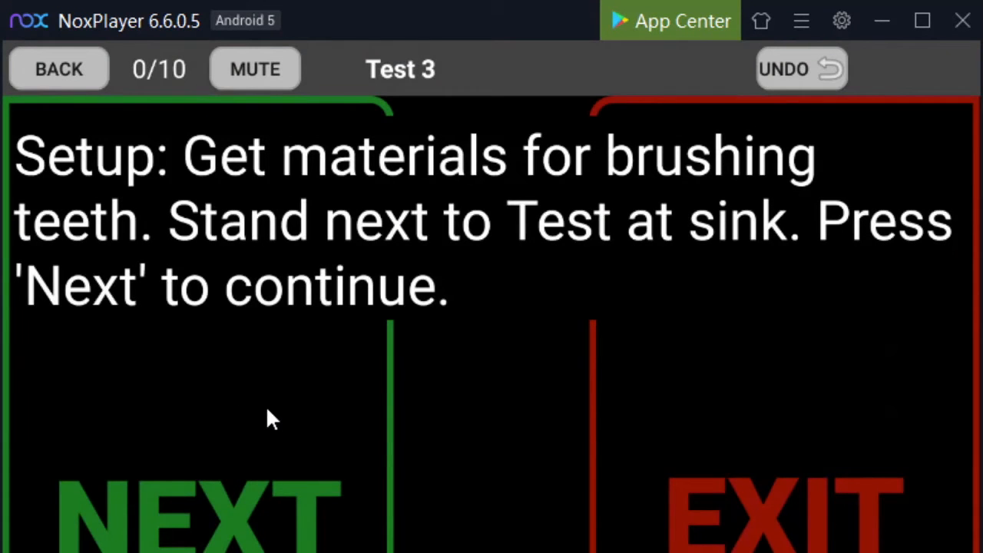
left_click(266, 405)
left_click(266, 406)
left_click(265, 406)
left_click(266, 406)
left_click(266, 406)
left_click(266, 406)
left_click(266, 406)
left_click(265, 406)
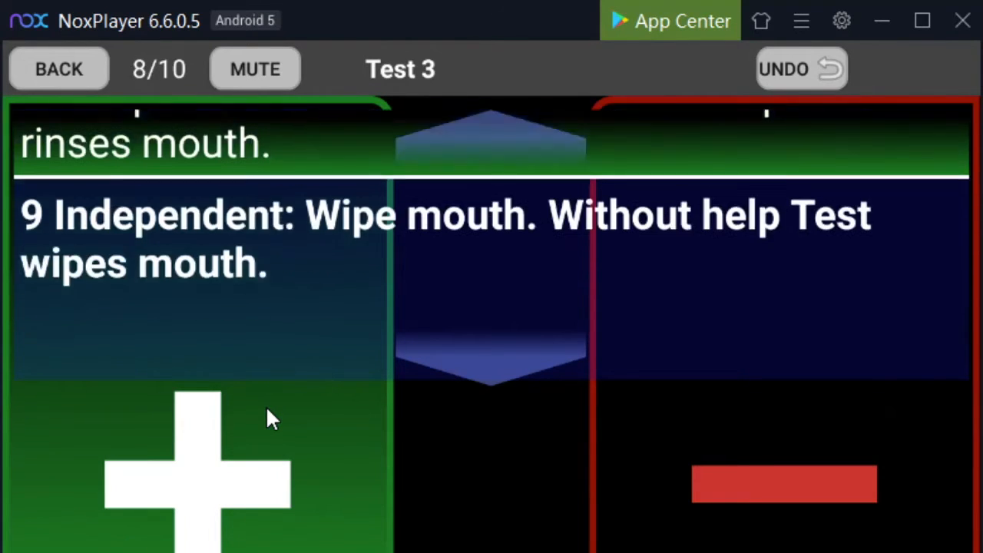
left_click(266, 406)
left_click(266, 406)
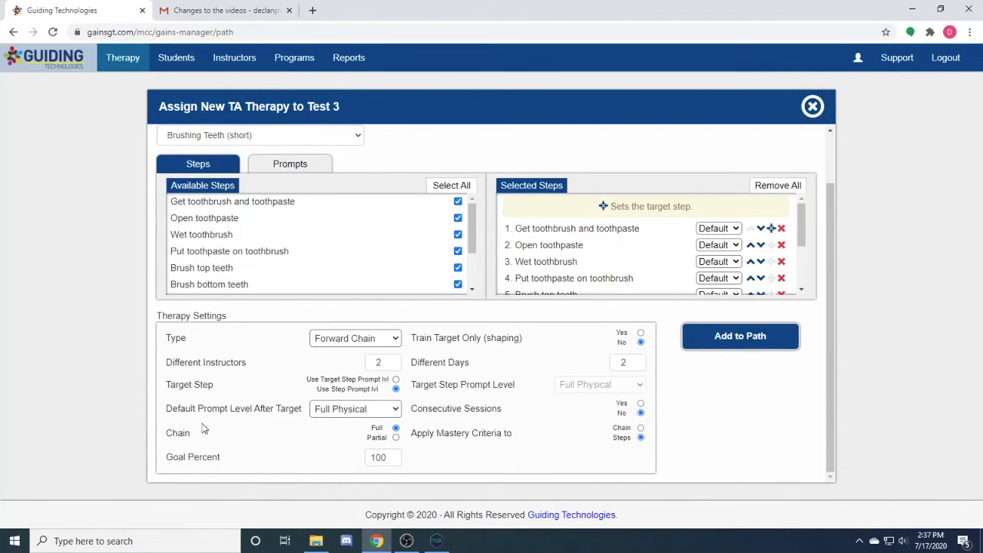
In the web form, configure Brushing Teeth (short) as a partial Forward Chain with Wet toothbrush as the target step and add it to the path
left_click(329, 344)
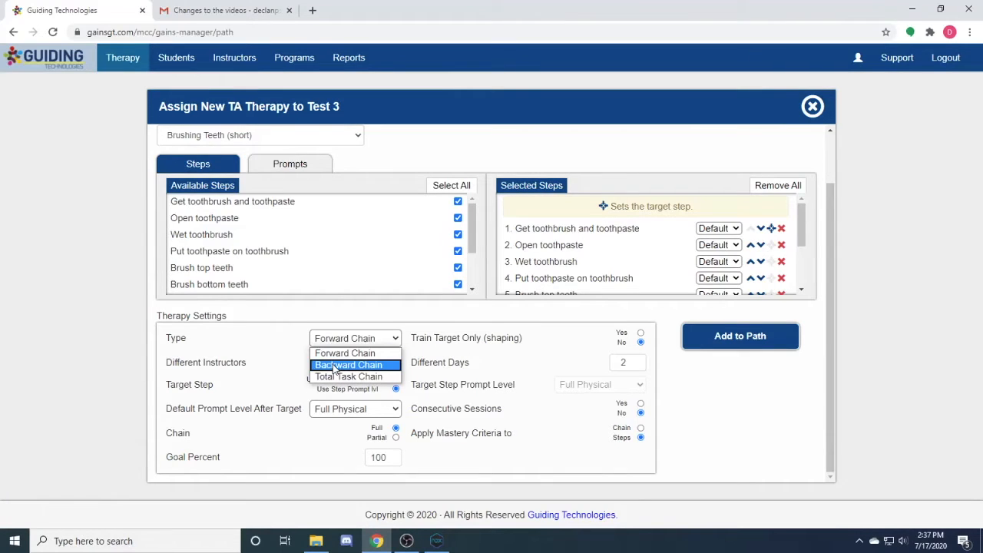
left_click(340, 352)
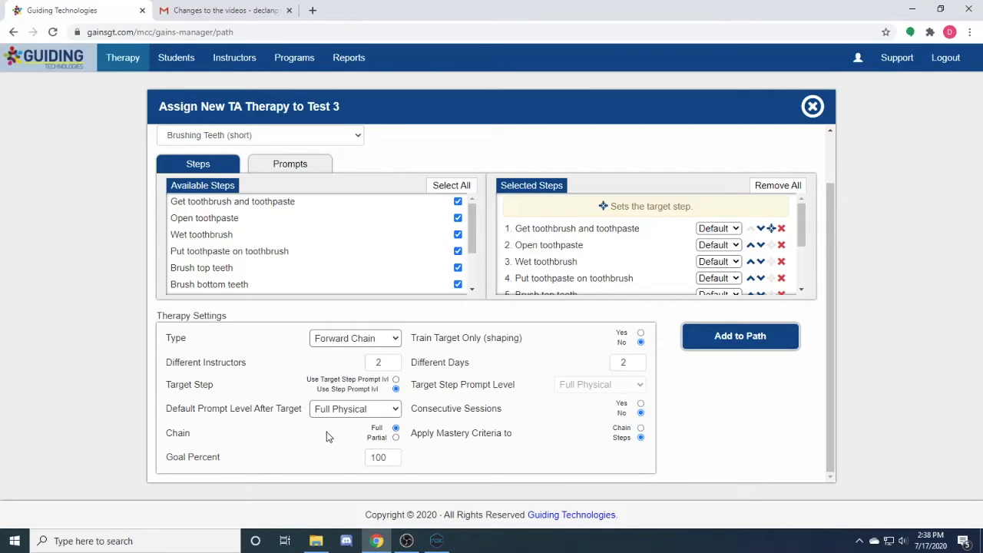
left_click(396, 438)
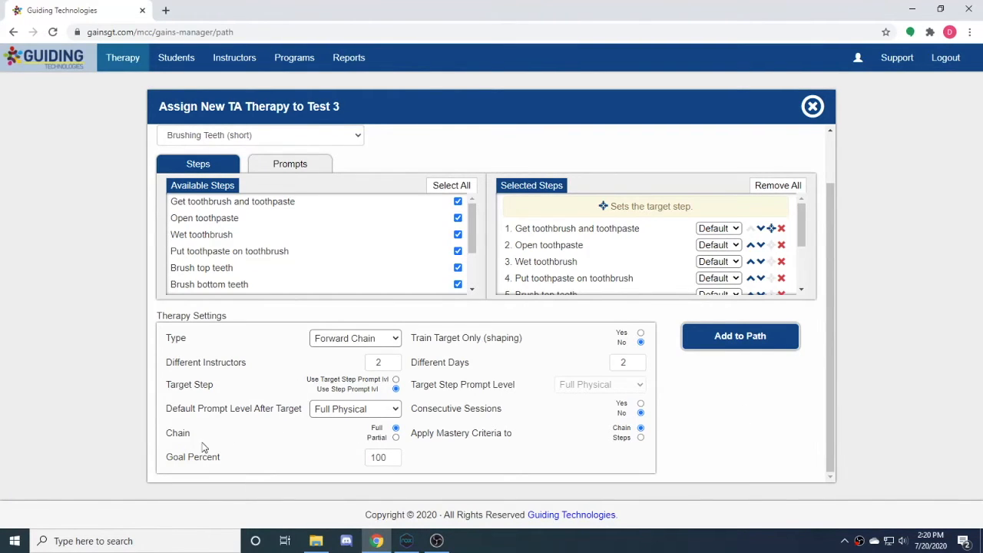
left_click(395, 438)
left_click(771, 262)
left_click(741, 337)
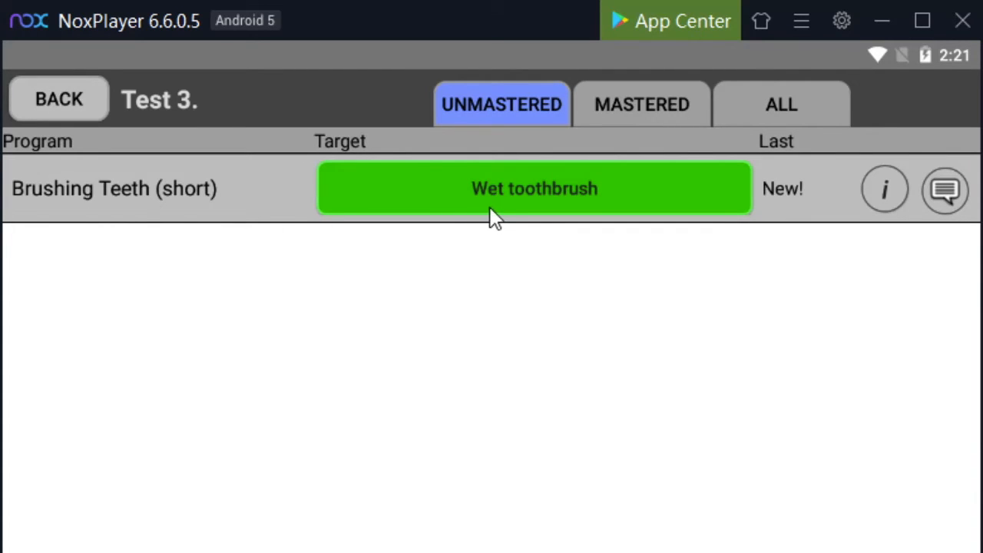
In NoxPlayer, run the Wet toothbrush session at the Full Physical target prompt, scoring every step as correct, and end it without a comment
left_click(567, 202)
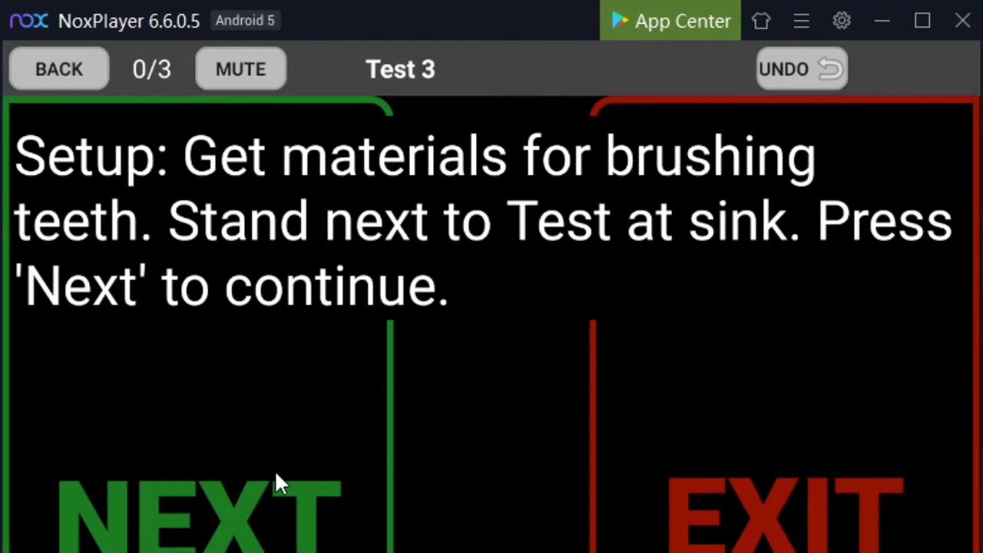
left_click(276, 474)
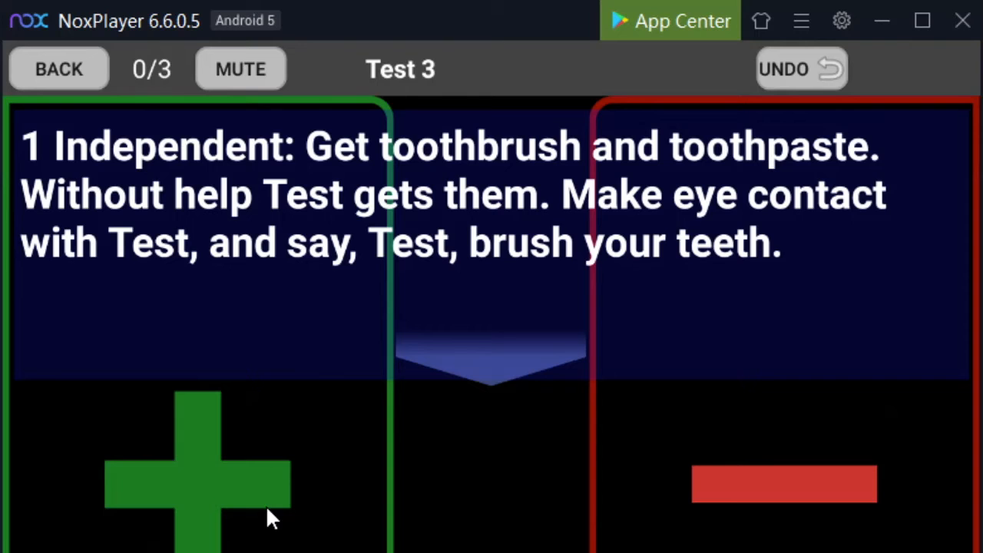
left_click(300, 475)
left_click(299, 466)
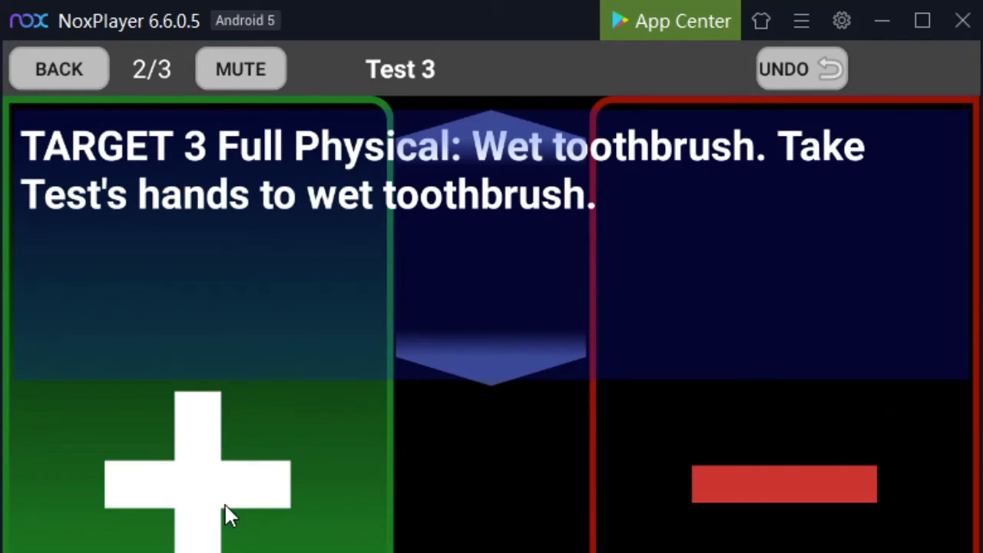
left_click(228, 478)
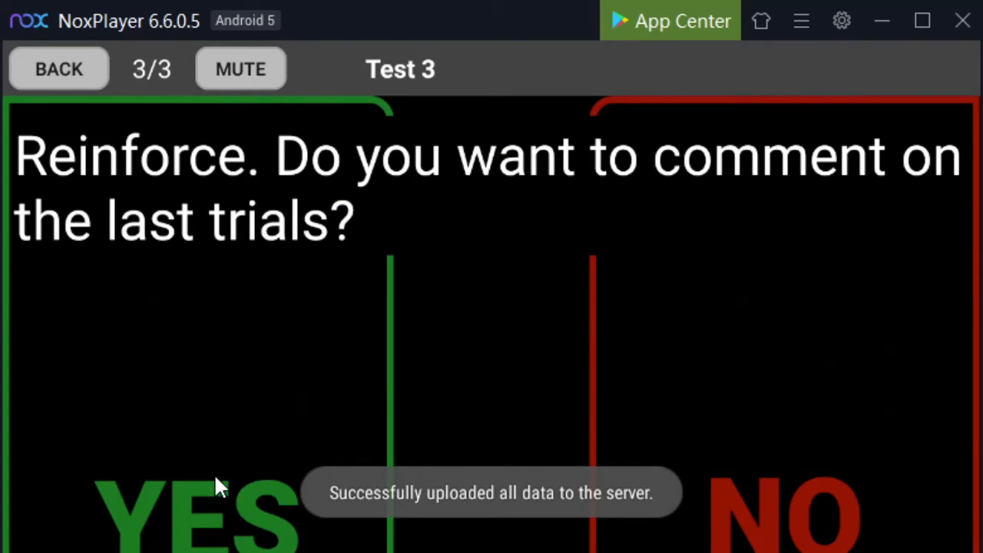
left_click(829, 456)
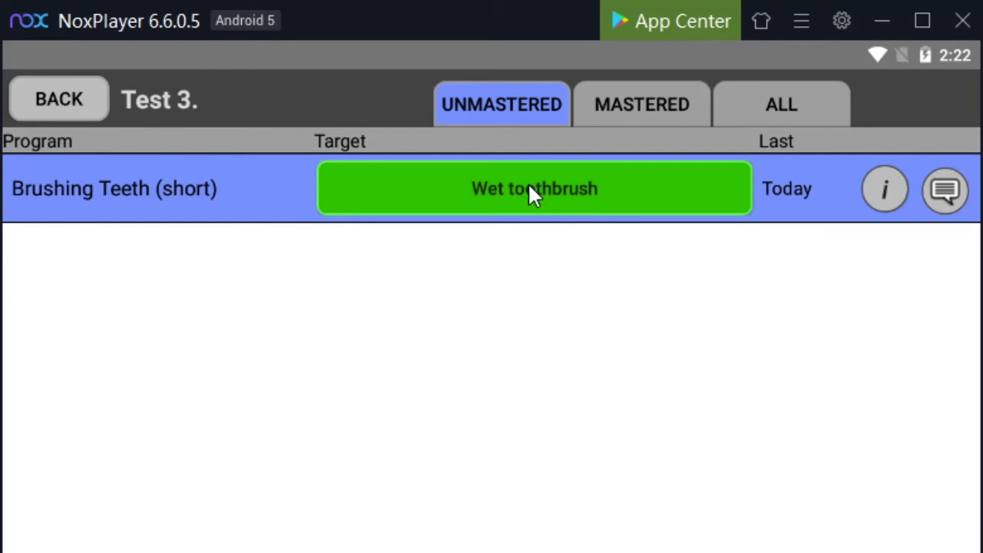
Run the Wet toothbrush session at the Partial Physical target prompt, scoring every step as correct, and end it without a comment
left_click(534, 192)
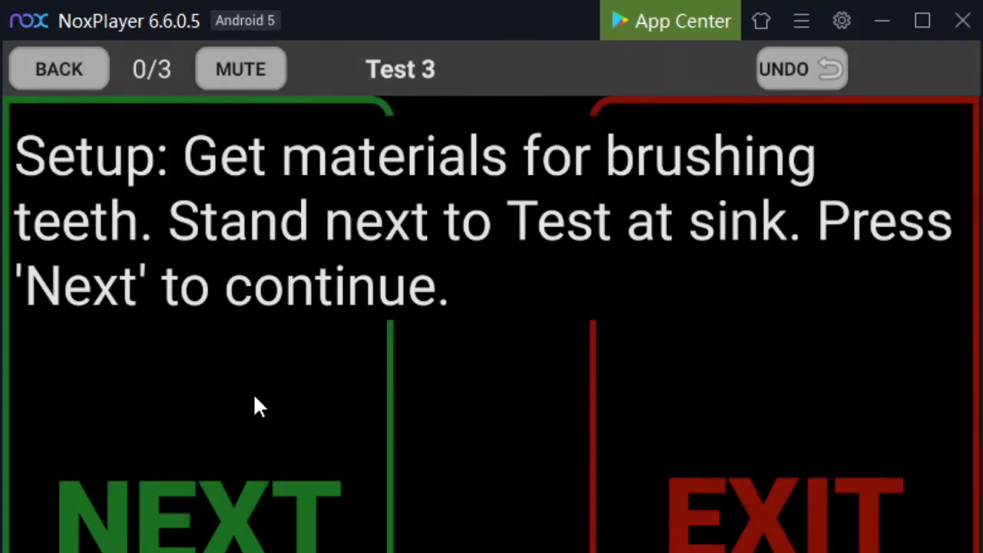
left_click(248, 415)
left_click(248, 415)
left_click(247, 415)
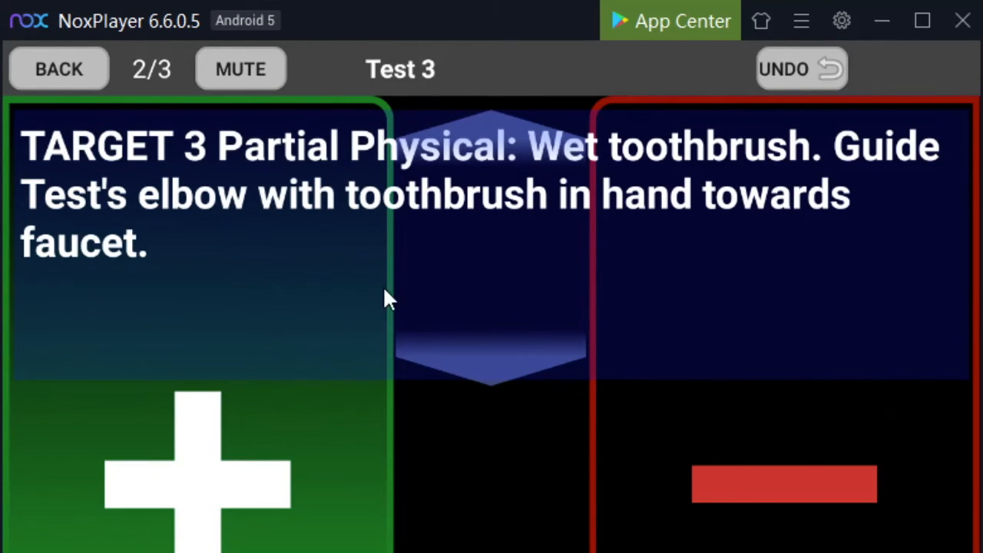
left_click(297, 484)
left_click(716, 414)
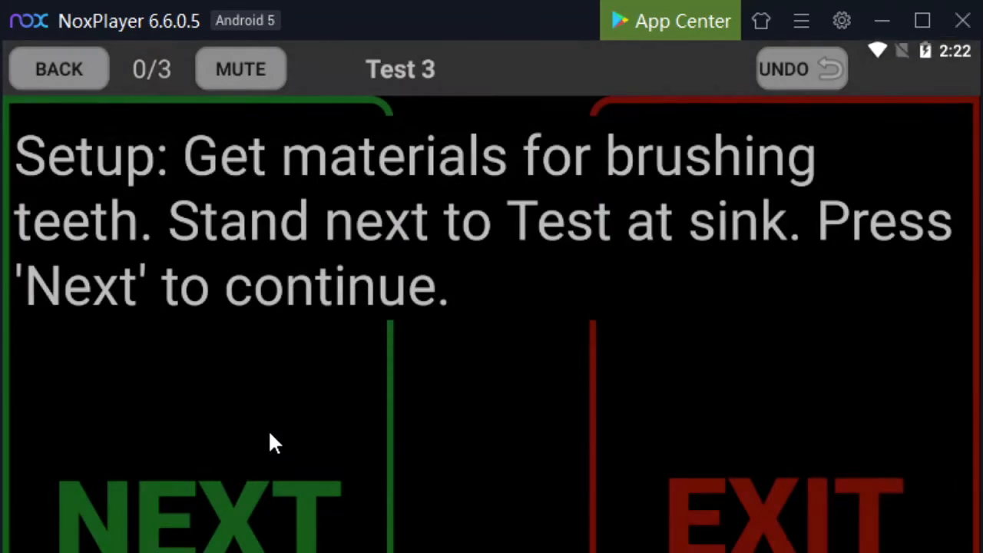
Run the Wet toothbrush session at the Independent target prompt, scoring every step as correct, and end it without a comment
left_click(272, 443)
left_click(278, 443)
left_click(284, 443)
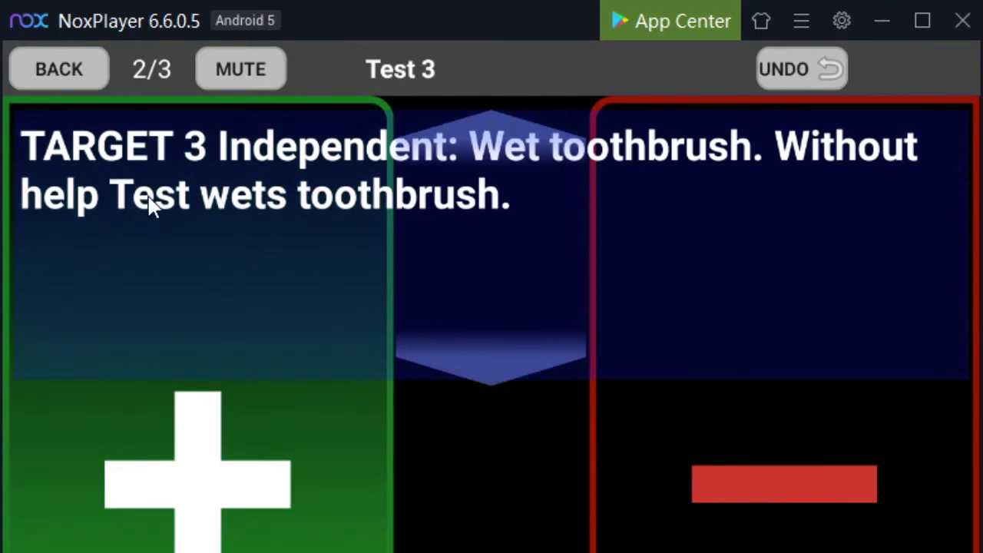
left_click(306, 466)
left_click(908, 438)
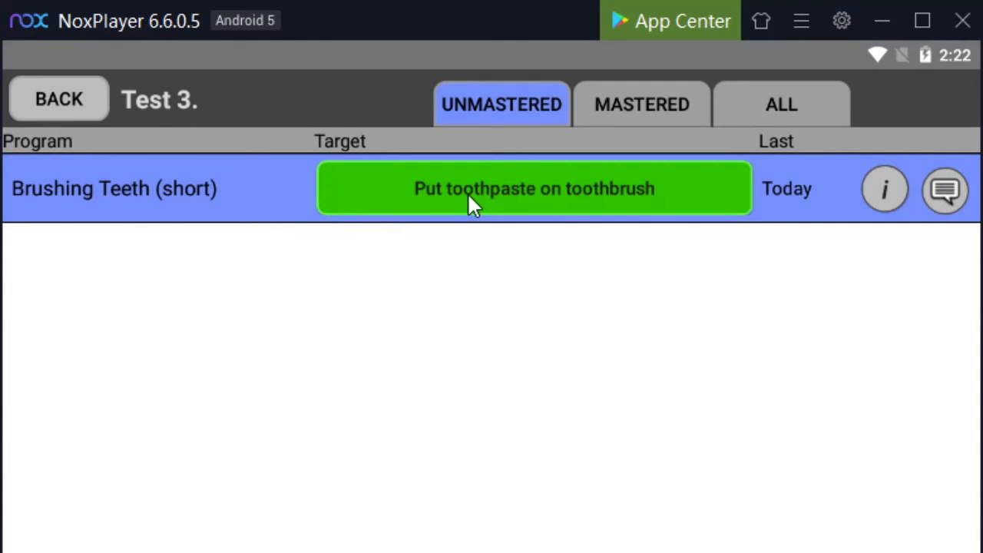
Run the Put toothpaste on toothbrush session at the Full Physical target prompt, scoring all four steps as correct, and end it without a comment
left_click(554, 201)
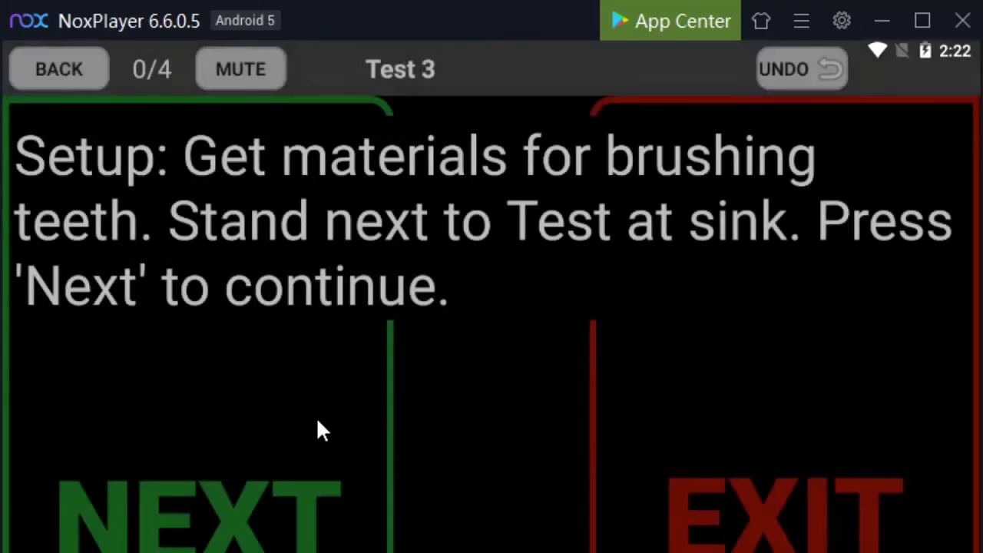
left_click(201, 386)
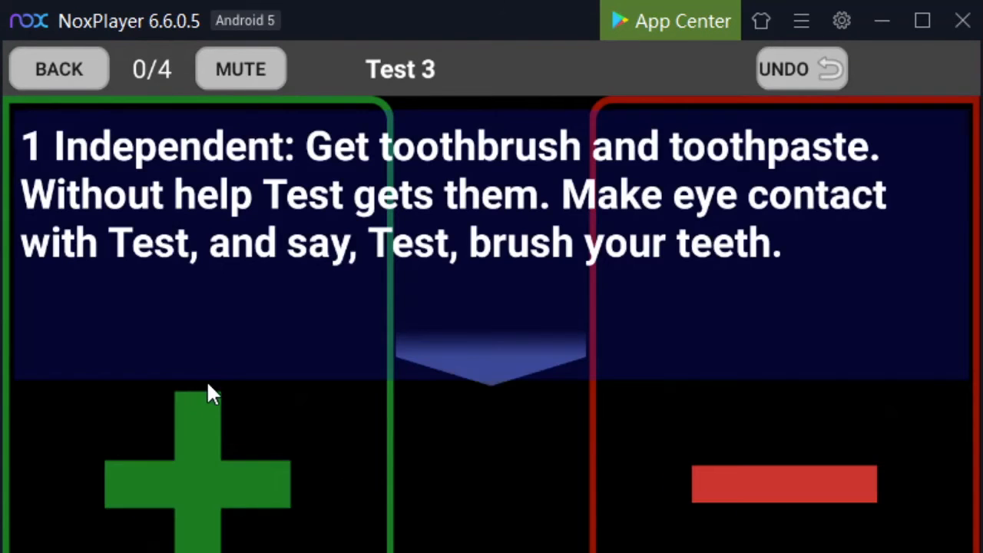
left_click(207, 382)
left_click(209, 387)
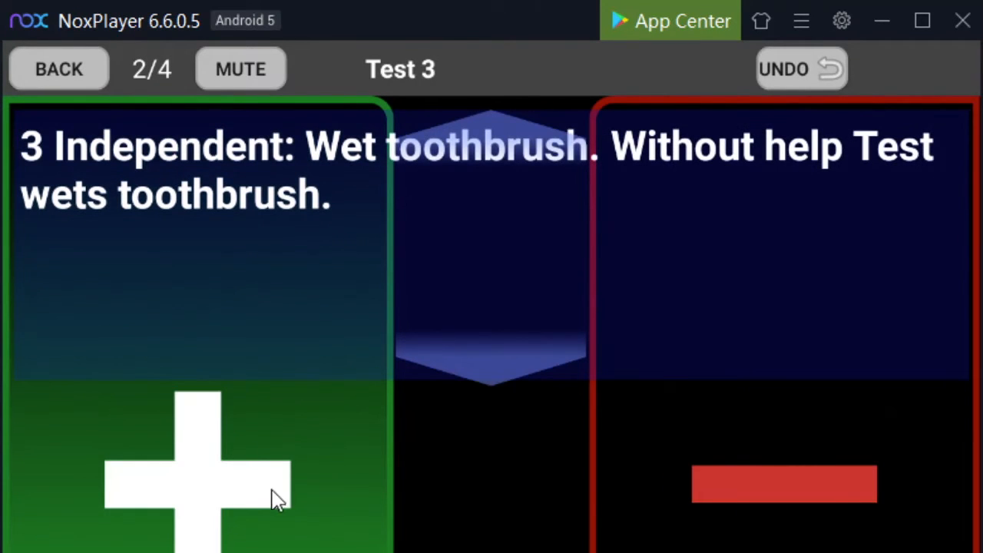
left_click(269, 494)
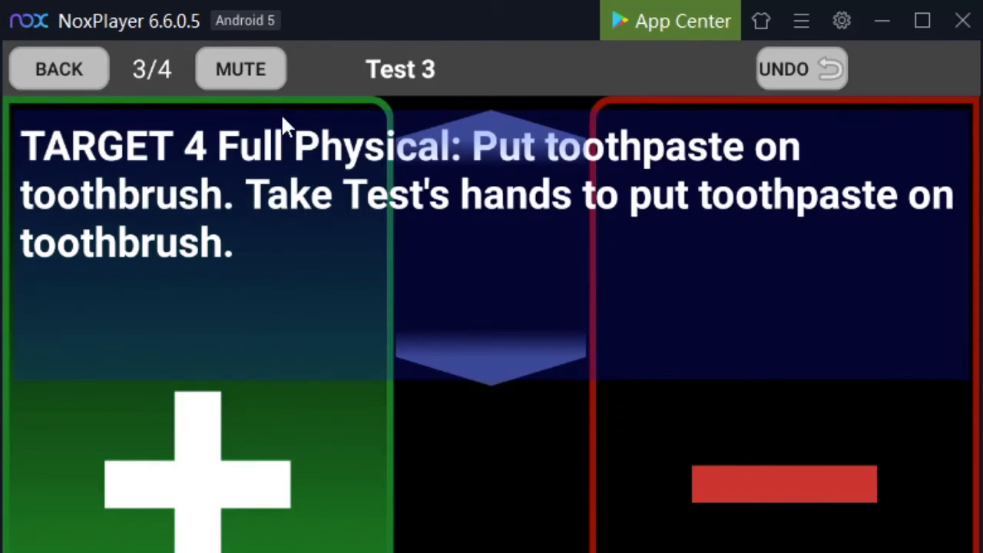
left_click(231, 457)
left_click(799, 461)
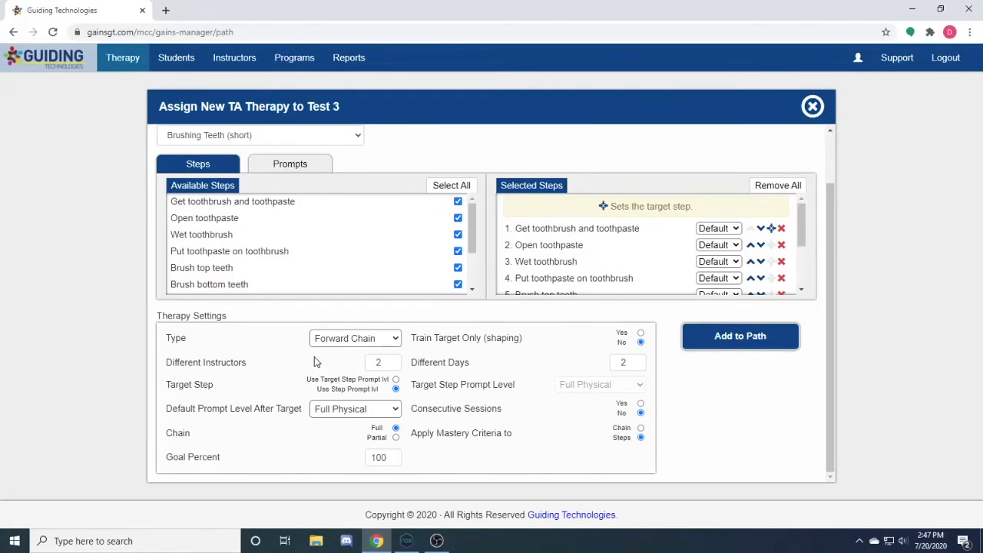
In the web form, configure Brushing Teeth (short) as a partial Backward Chain with Rinse toothbrush as the target step and add it to the path
left_click(396, 438)
left_click(342, 347)
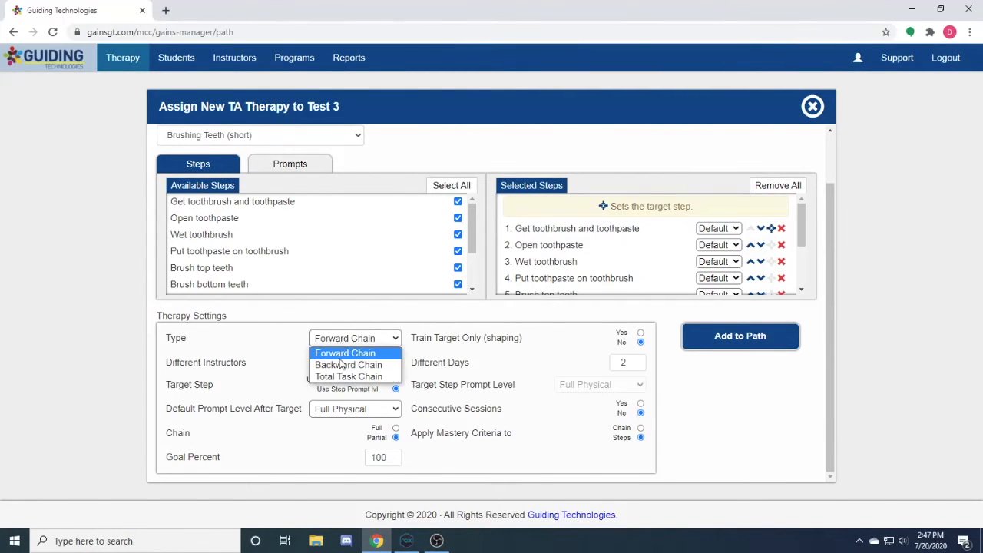
left_click(343, 366)
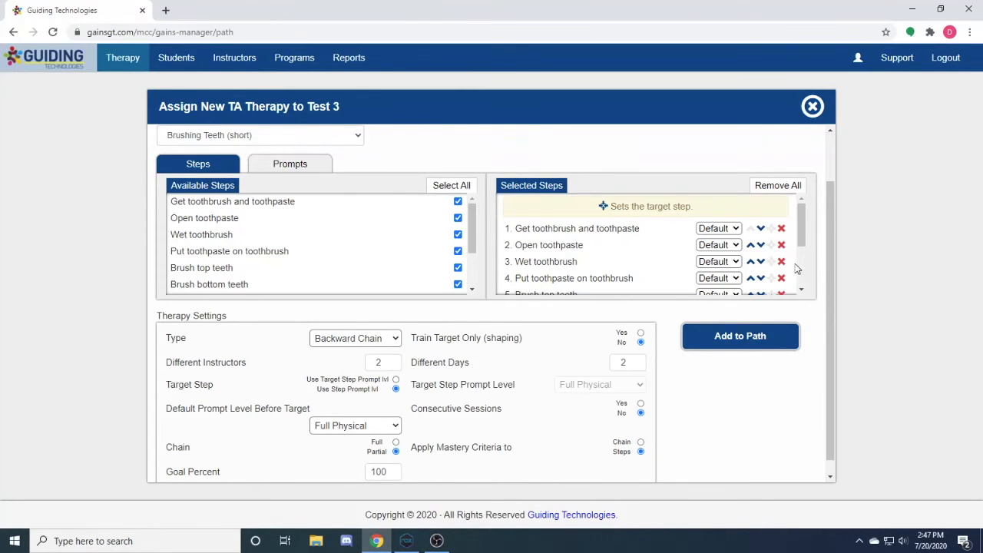
left_click_drag(803, 237, 805, 293)
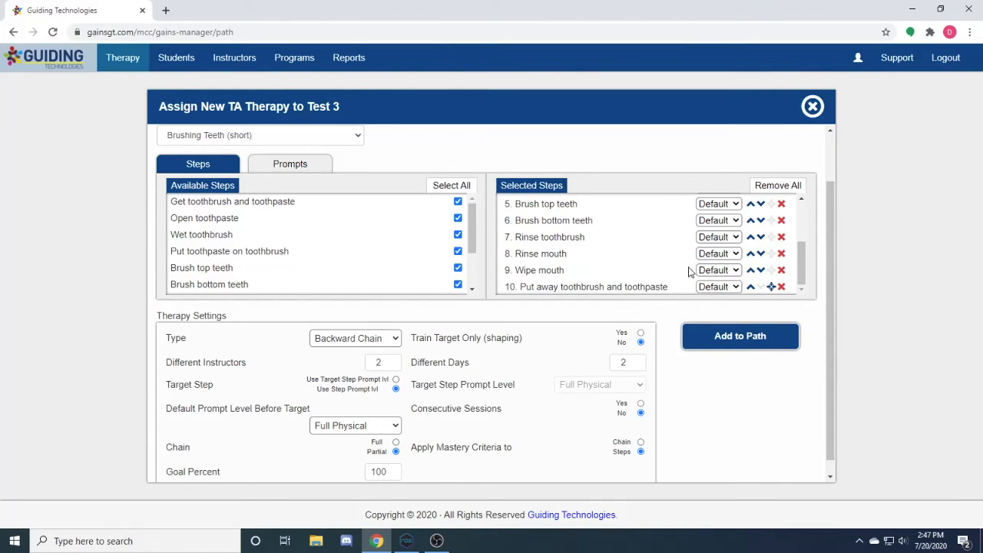
left_click(772, 238)
scroll(725, 419, "down", 1)
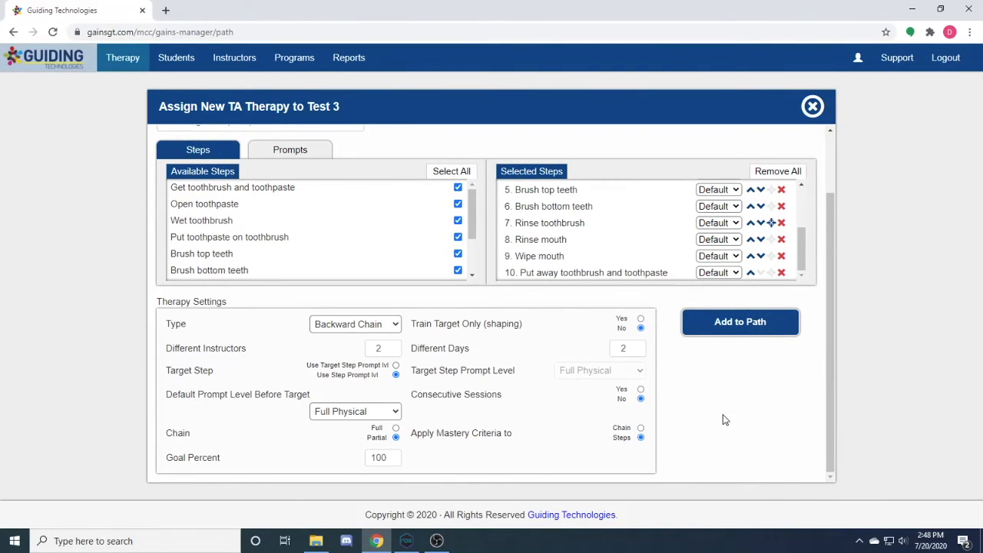
left_click(732, 324)
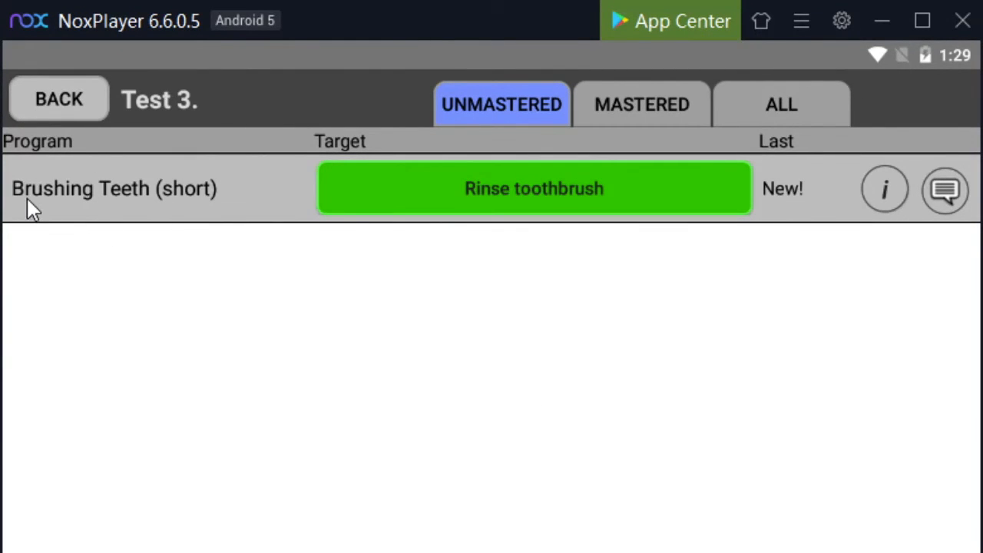
In NoxPlayer, run the Rinse toothbrush session at the Full Physical target prompt, scoring all five steps as correct, and end it without a comment
left_click(569, 199)
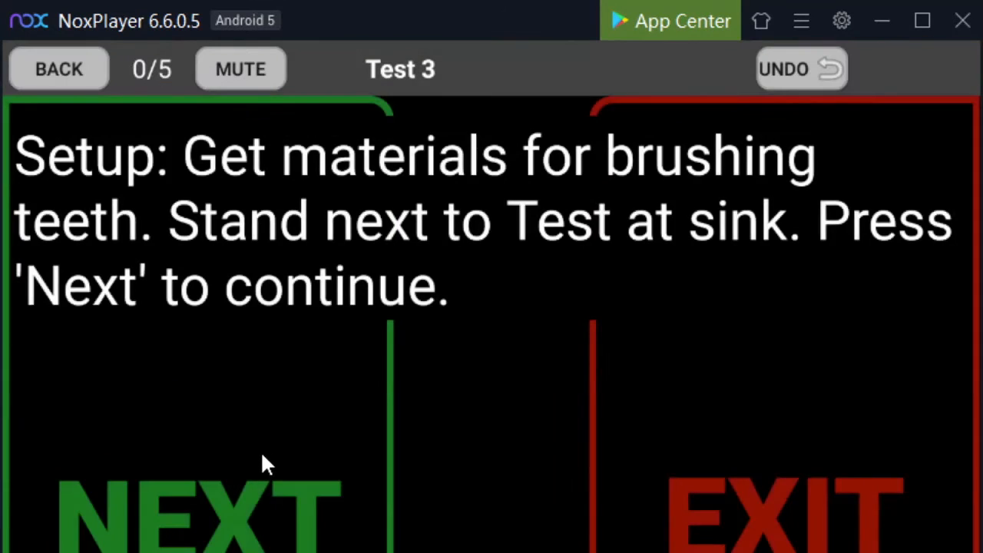
left_click(262, 455)
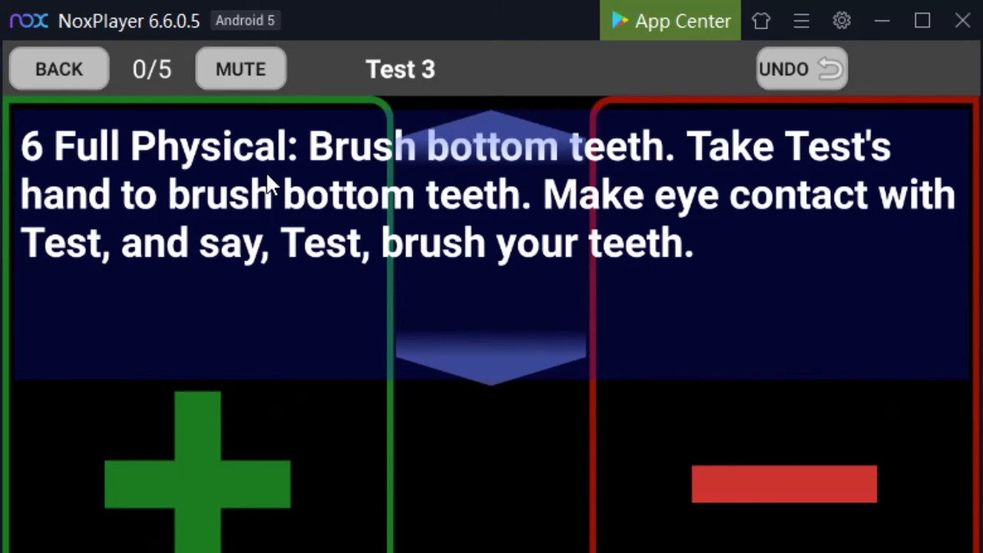
left_click(249, 496)
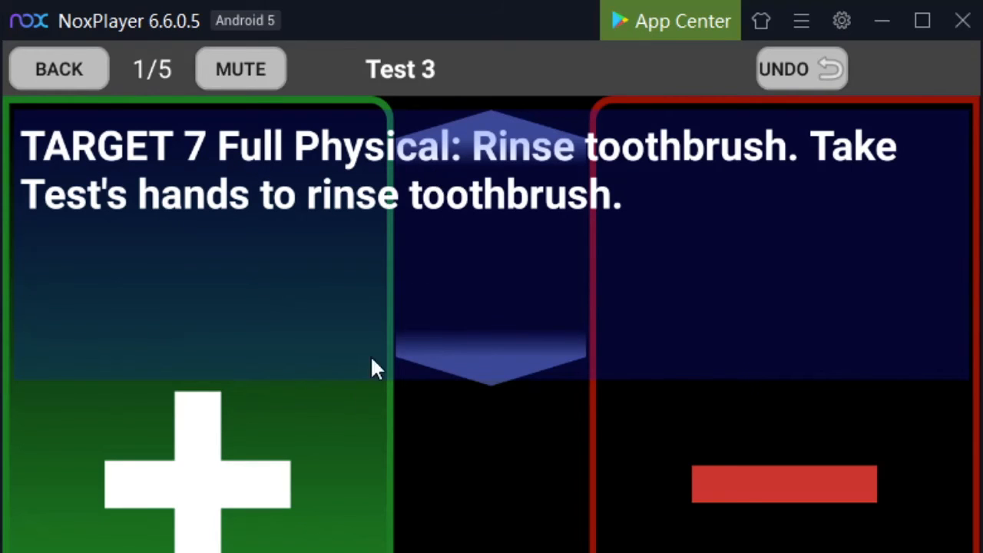
left_click(278, 528)
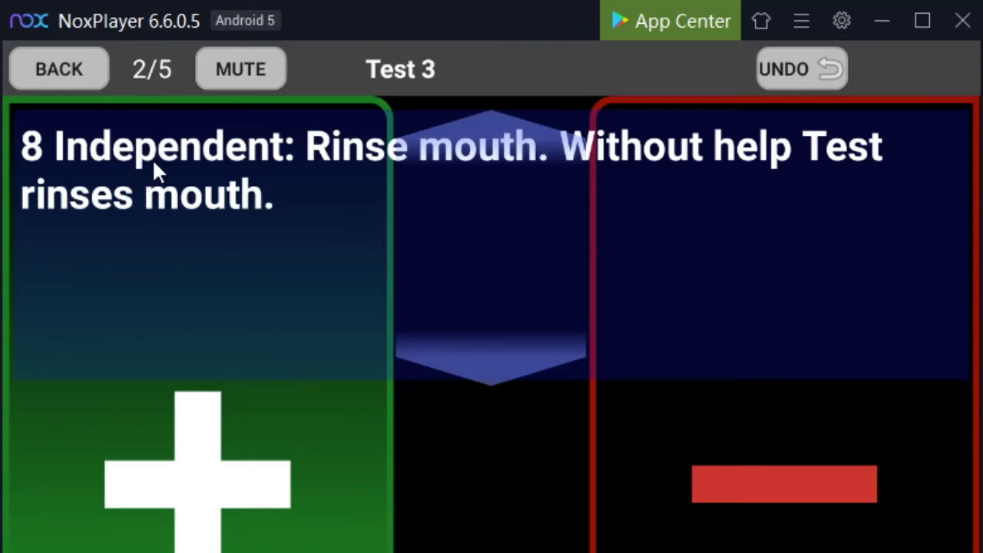
left_click(246, 538)
left_click(246, 537)
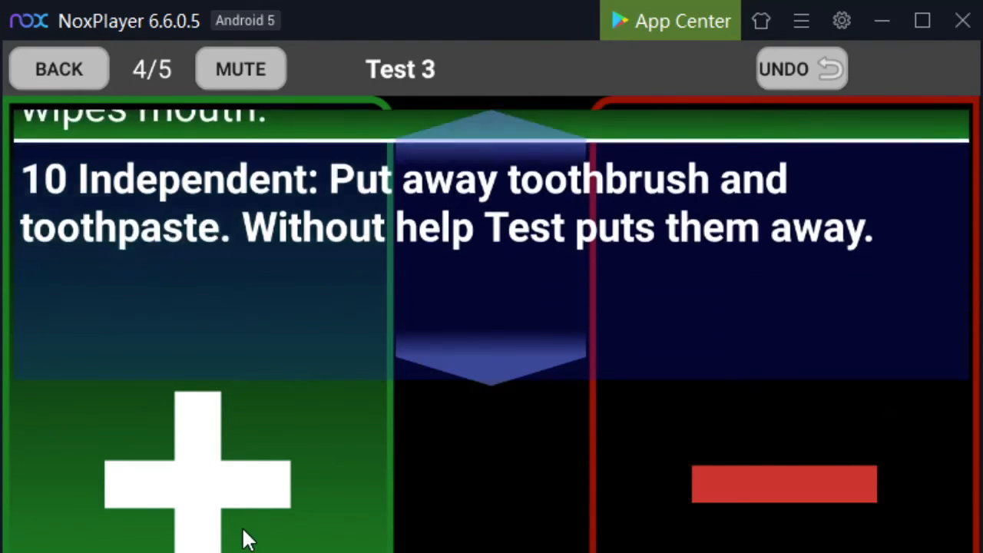
left_click(246, 538)
left_click(780, 482)
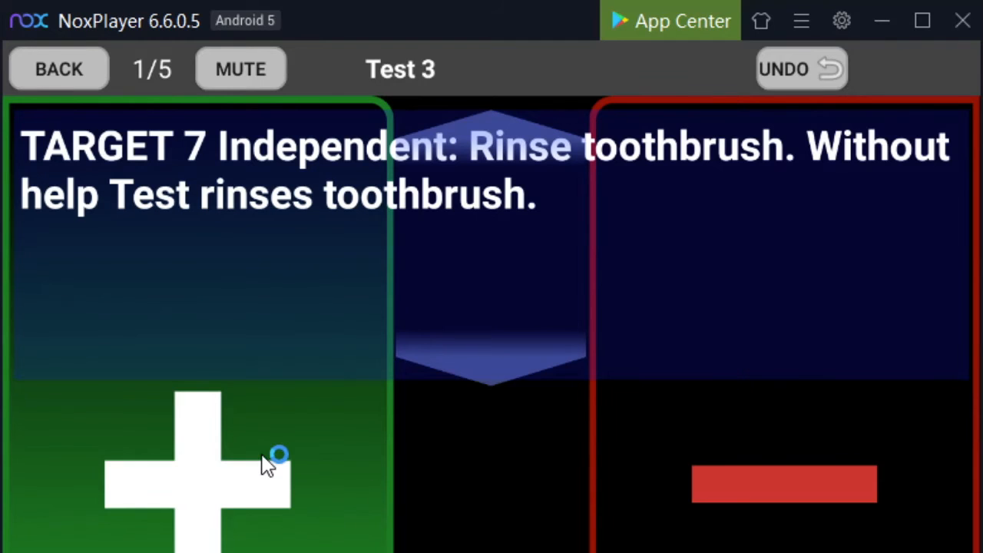
Score the remaining steps of the Rinse toothbrush session at the Independent target prompt as correct and end it without a comment
left_click(187, 475)
left_click(187, 476)
left_click(186, 475)
left_click(182, 465)
left_click(736, 470)
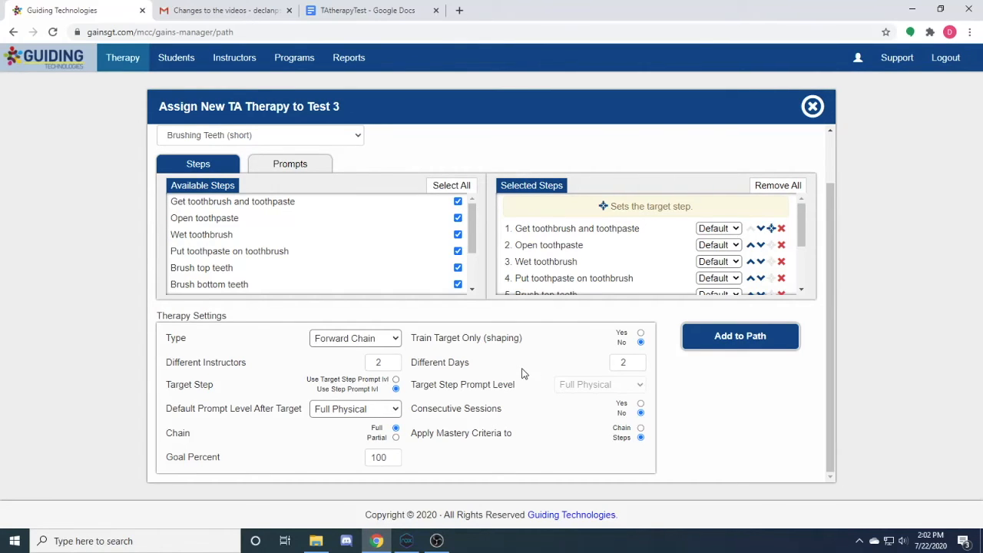
In the web form, enable Train Target Only (shaping), make Put toothpaste on toothbrush the target step, and add the Forward Chain therapy to the path
left_click(640, 333)
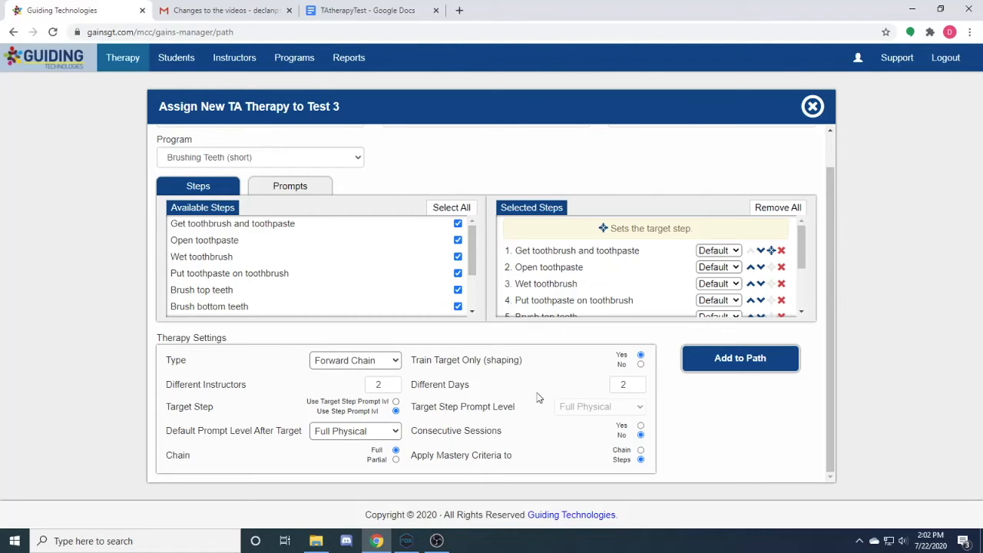
left_click_drag(803, 257, 803, 270)
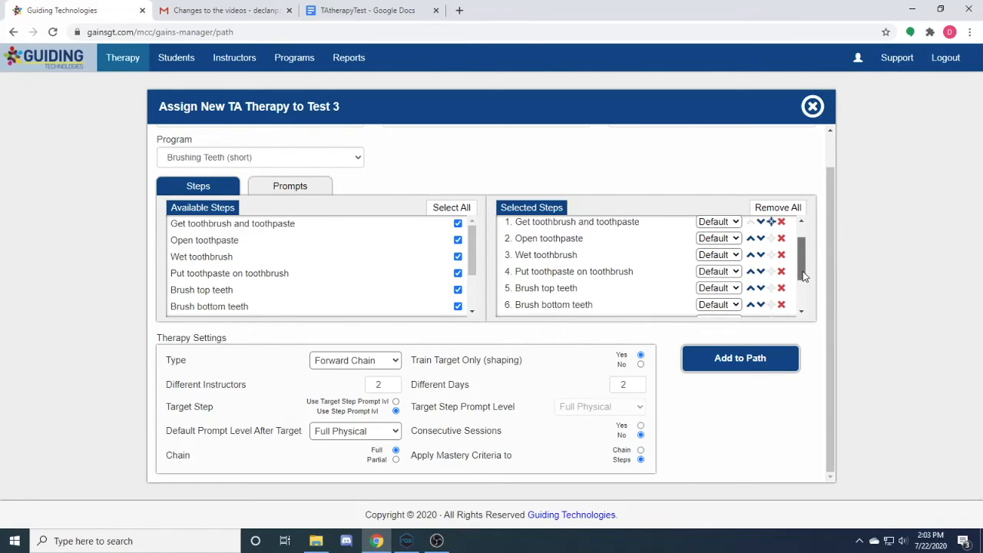
left_click(772, 271)
scroll(619, 283, "up", 1)
scroll(618, 283, "up", 1)
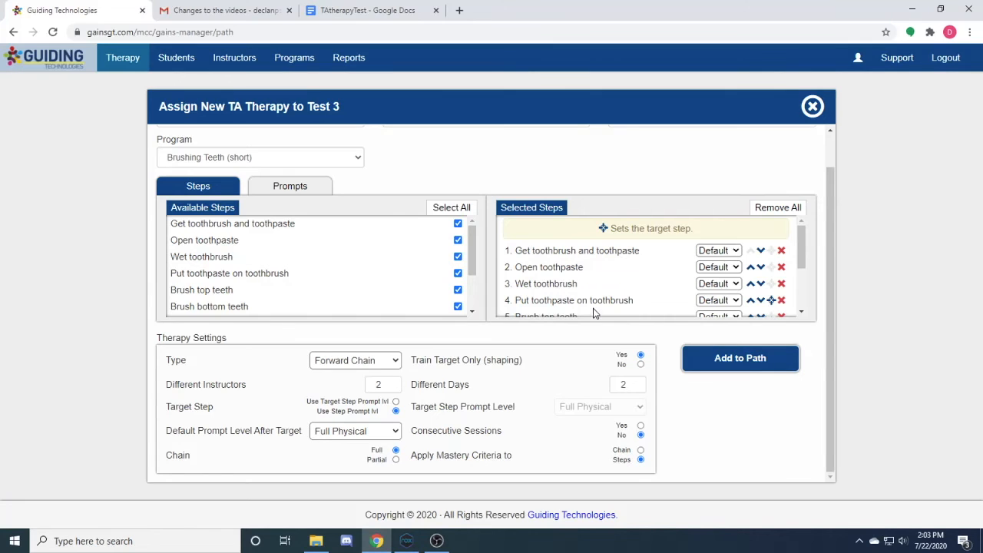
scroll(806, 258, "down", 1)
left_click(753, 355)
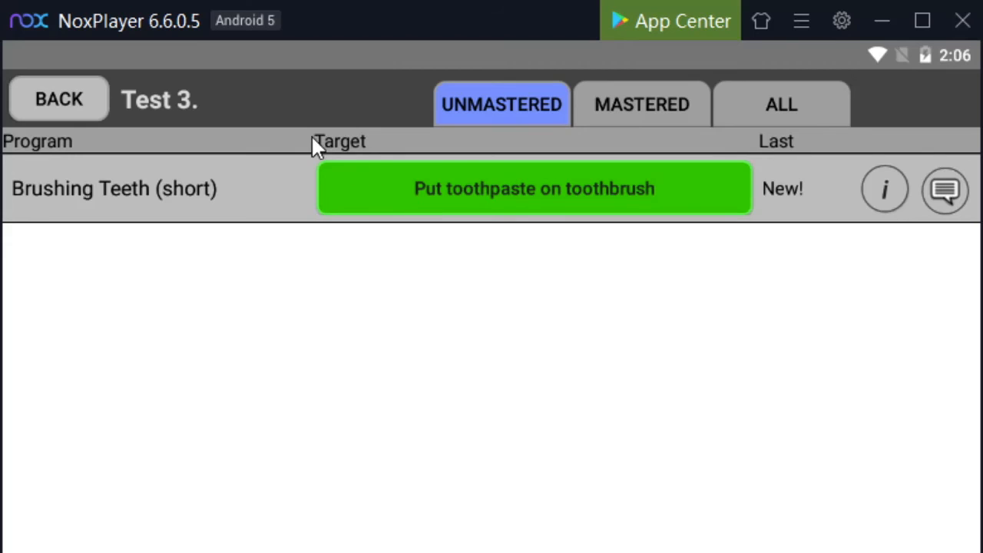
Run the Put toothpaste on toothbrush session at the Full Physical prompt, score all seven steps as correct, and end it without a comment
left_click(492, 197)
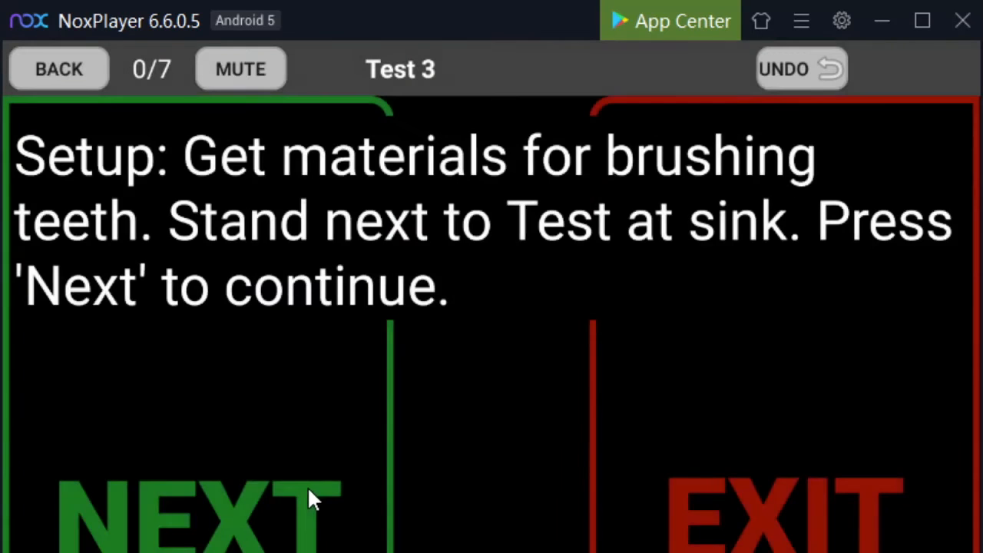
left_click(311, 498)
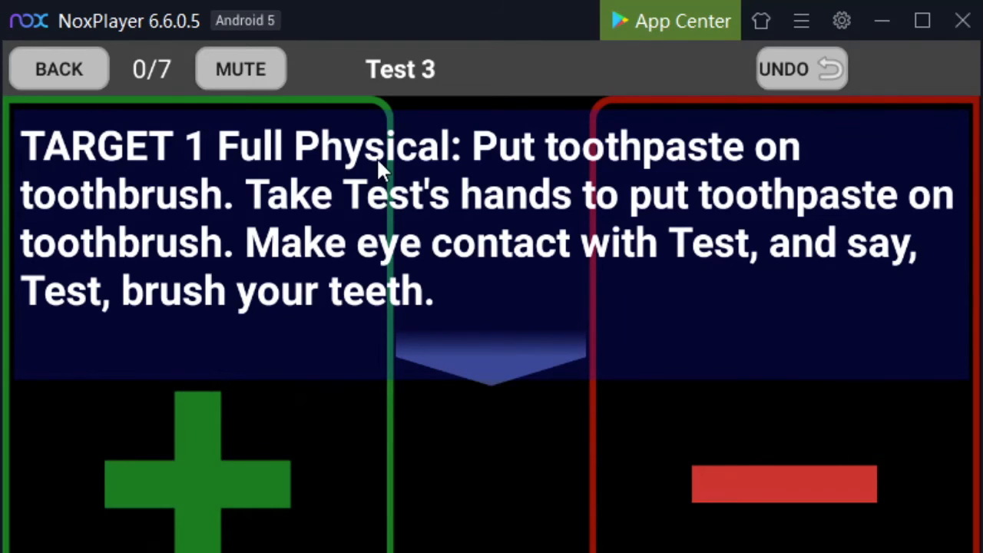
left_click(217, 487)
left_click(222, 485)
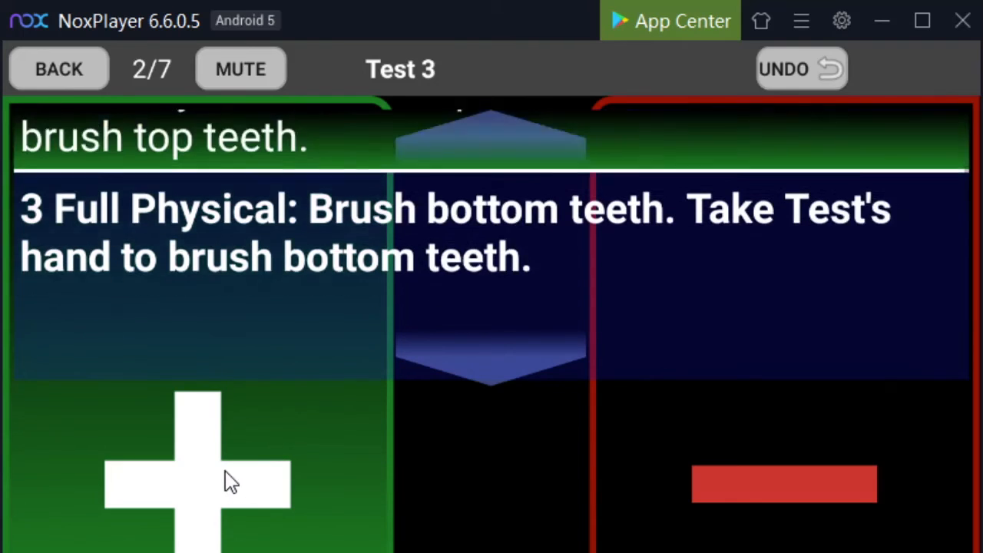
left_click(230, 482)
left_click(229, 482)
left_click(229, 482)
left_click(232, 483)
left_click(230, 482)
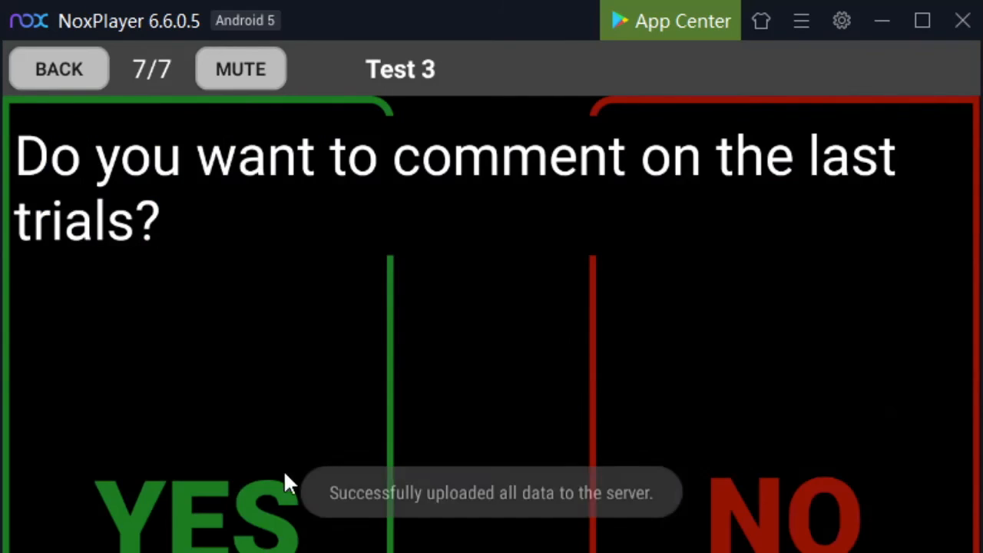
left_click(776, 445)
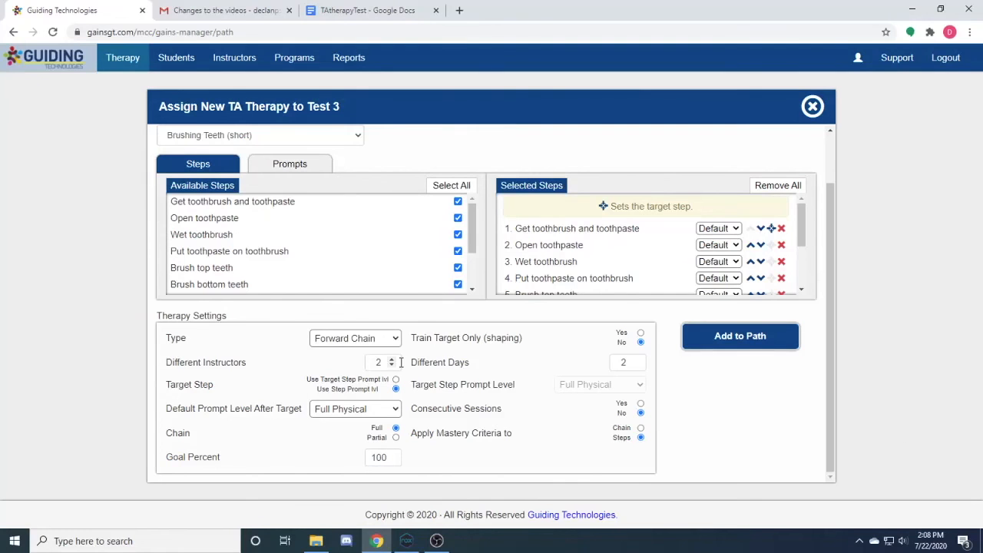
In the web form for Test 3, enable Train Target Only (shaping) and set the therapy type to Backward Chain
left_click(391, 362)
left_click(641, 333)
scroll(626, 338, "up", 1)
left_click(350, 369)
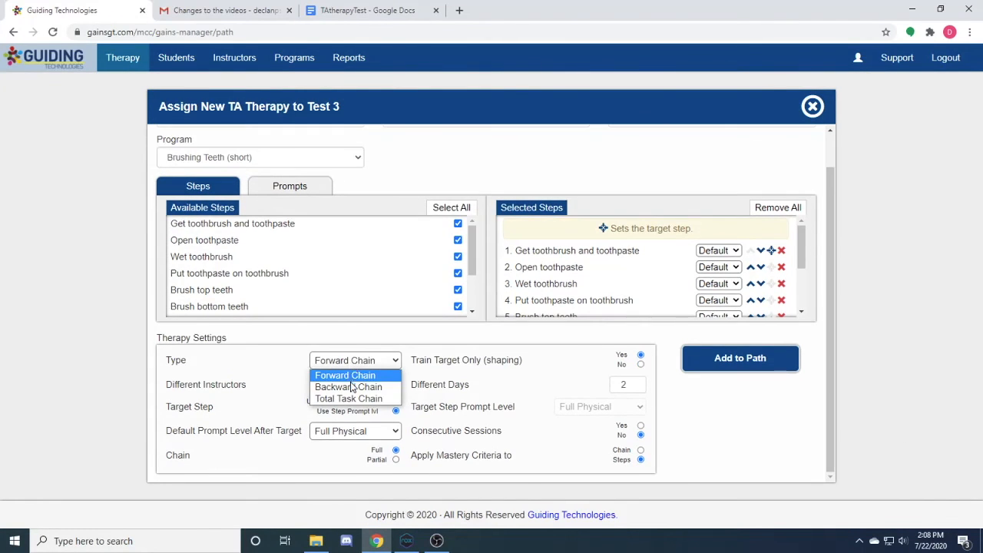
left_click(352, 387)
scroll(548, 399, "down", 1)
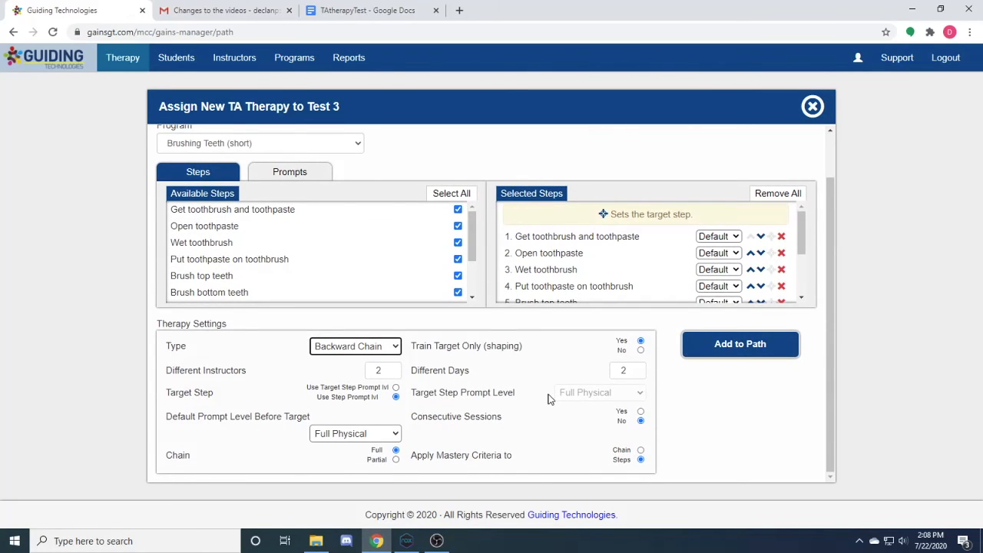
left_click(548, 400)
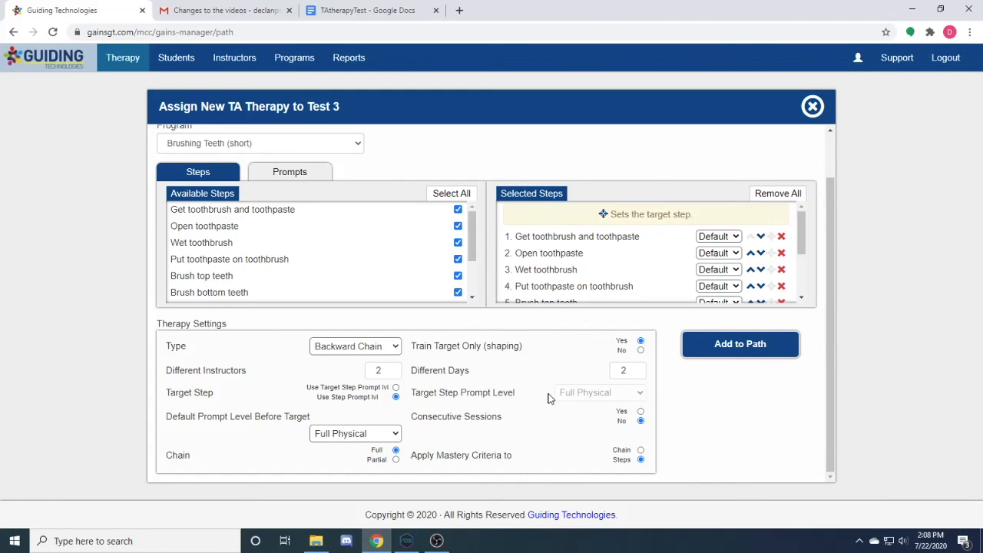
Make Rinse toothbrush the target step of the backward chain and add the therapy to the path
left_click_drag(803, 242, 808, 290)
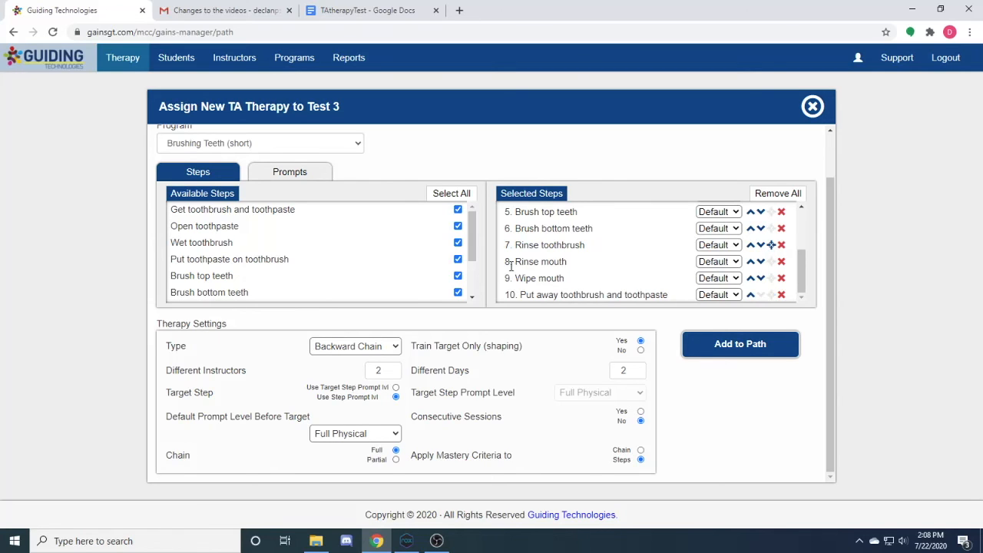
left_click_drag(796, 275, 798, 227)
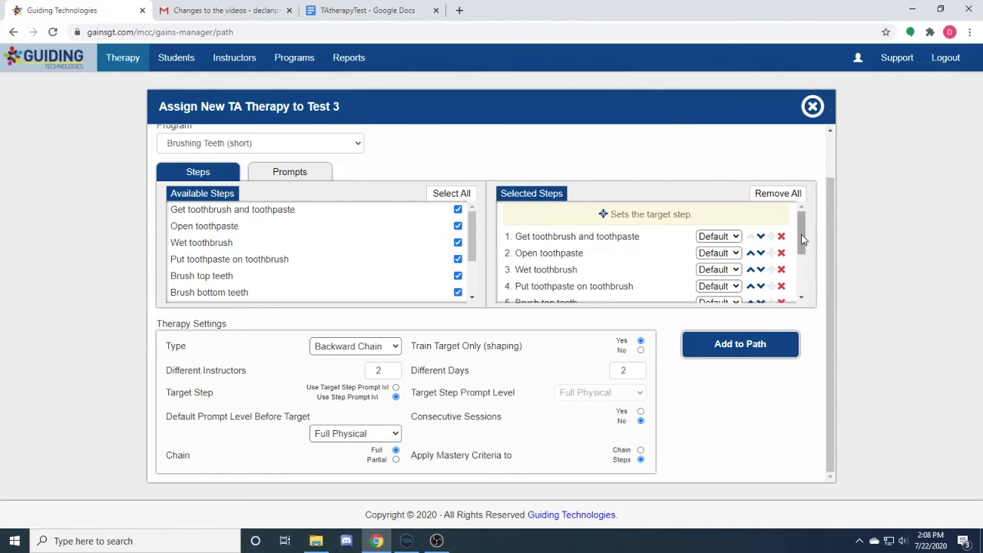
scroll(805, 261, "down", 1)
scroll(803, 257, "down", 1)
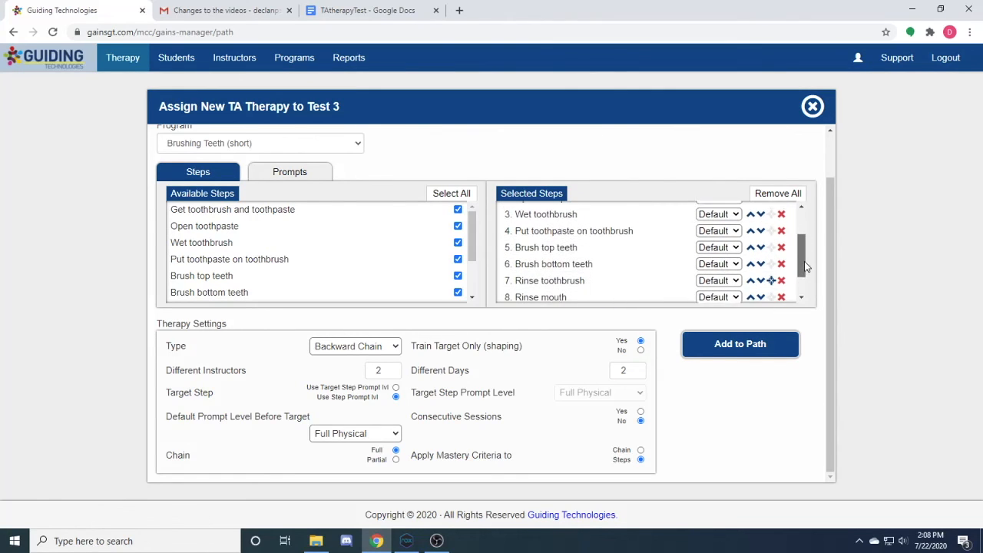
left_click(732, 353)
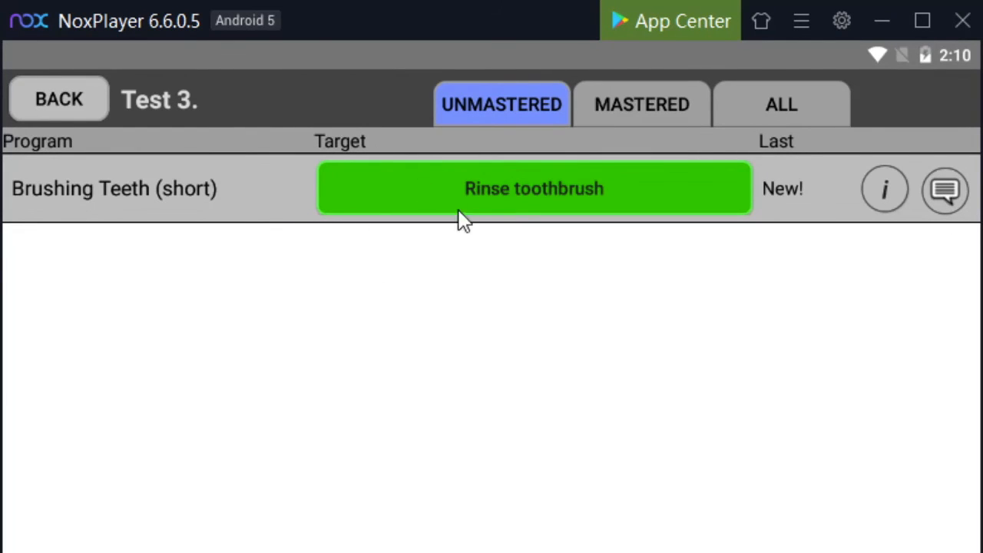
In NoxPlayer, run the Rinse toothbrush session at the Full Physical prompt, scoring every step through target step 7 as correct
left_click(575, 185)
left_click(249, 444)
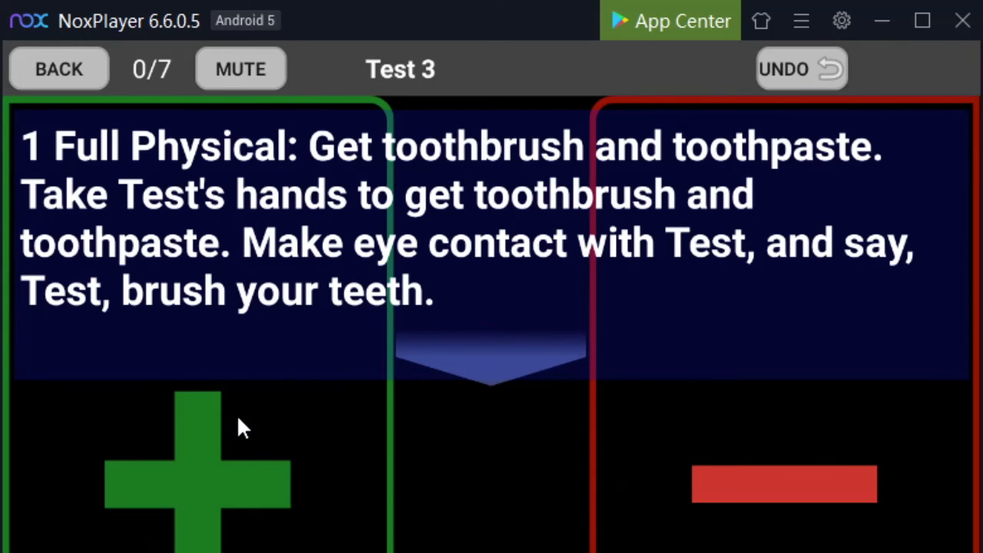
left_click(257, 456)
left_click(256, 456)
left_click(256, 456)
left_click(256, 457)
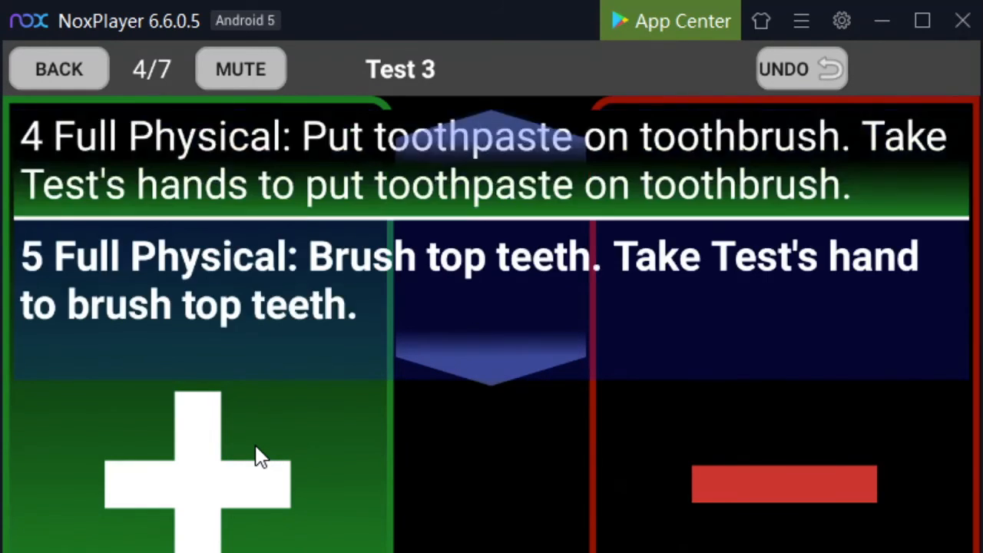
left_click(257, 456)
left_click(256, 456)
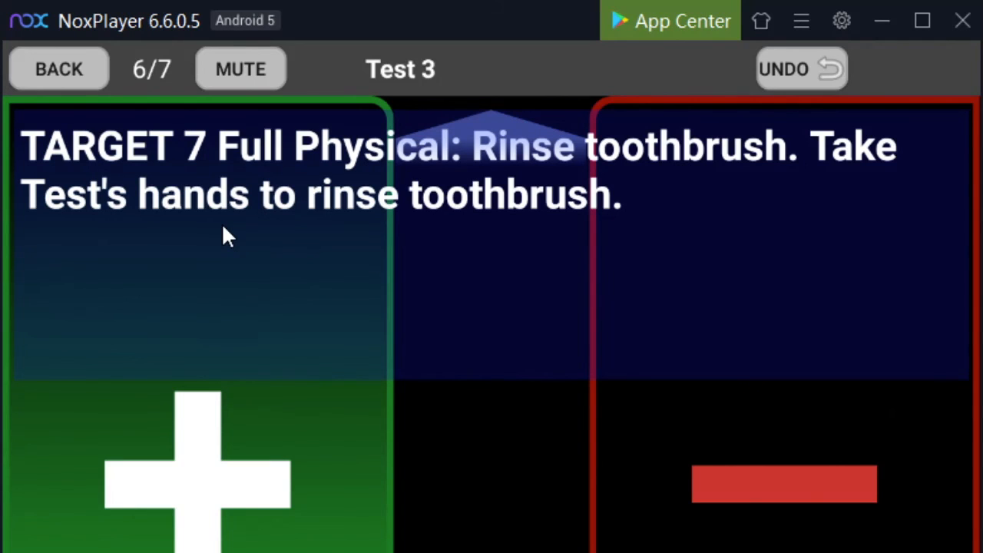
left_click(208, 490)
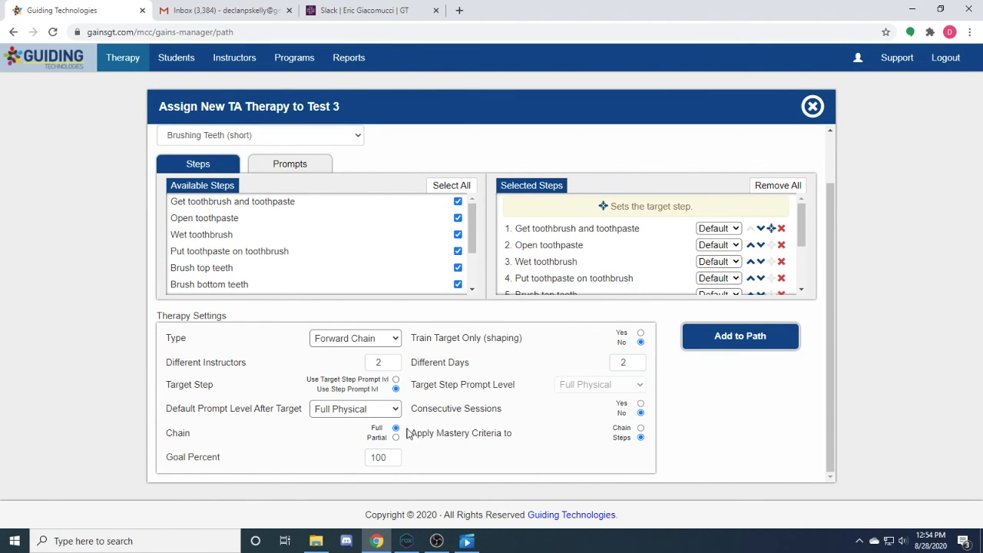
In the web form, use the target step prompt level set to Model, apply the mastery criteria to Chain, and add the Forward Chain to the path
left_click(330, 382)
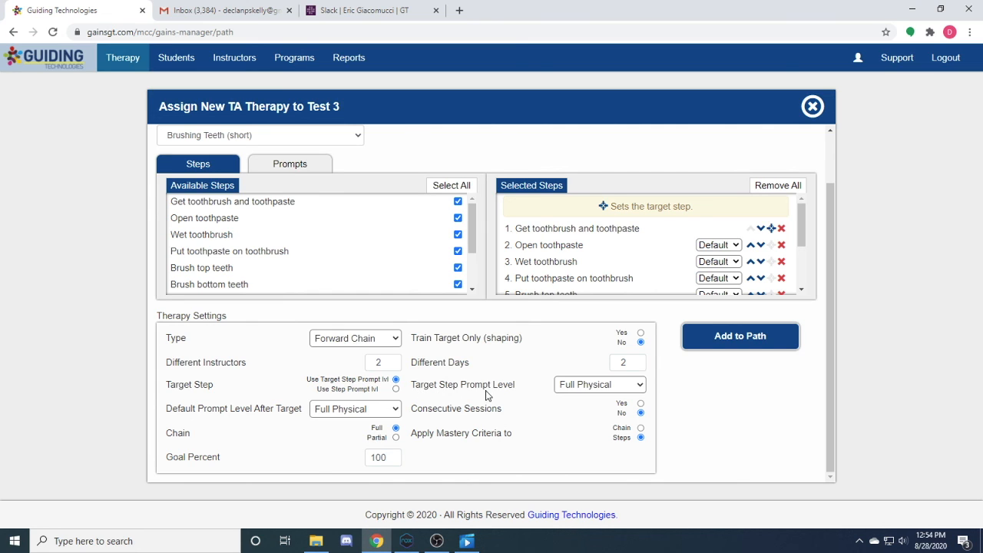
left_click(612, 386)
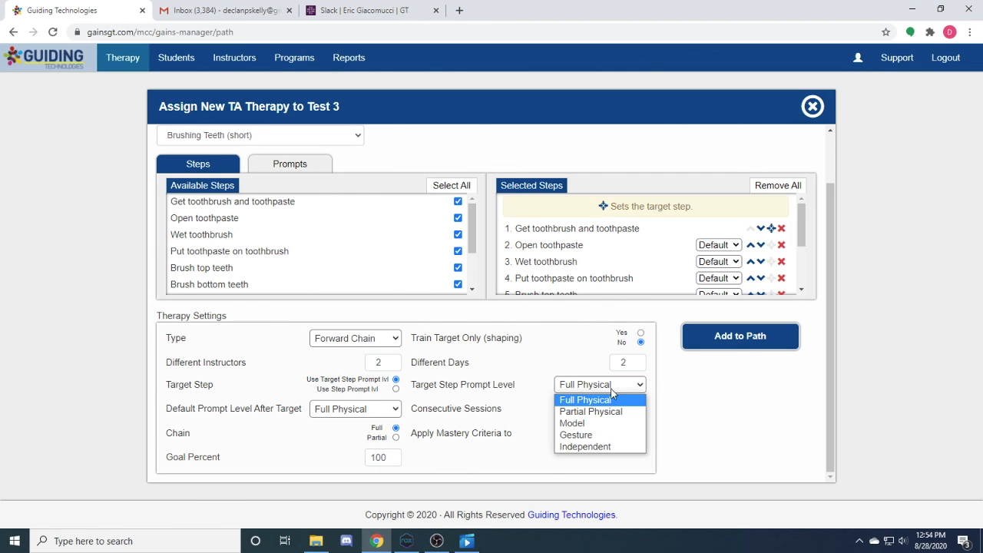
left_click(588, 424)
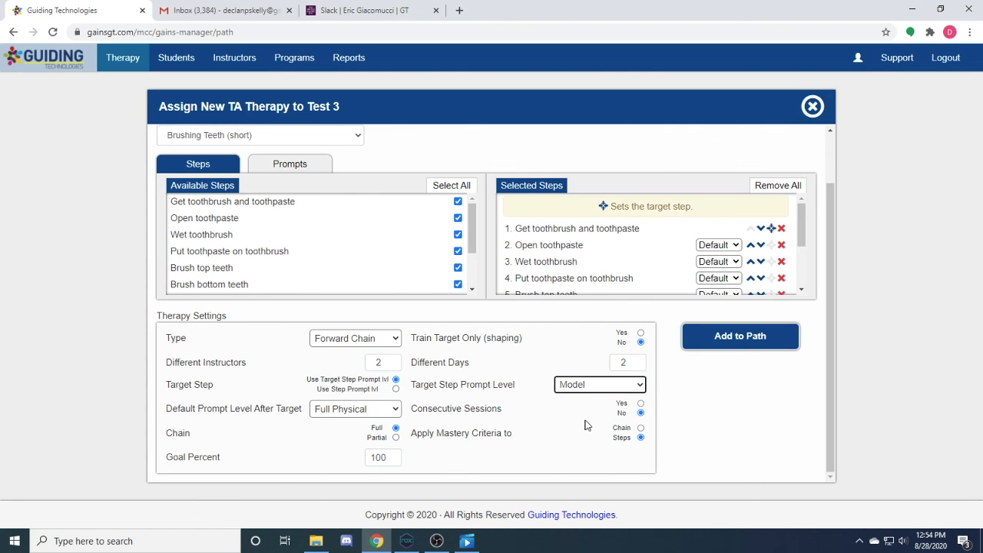
left_click(640, 428)
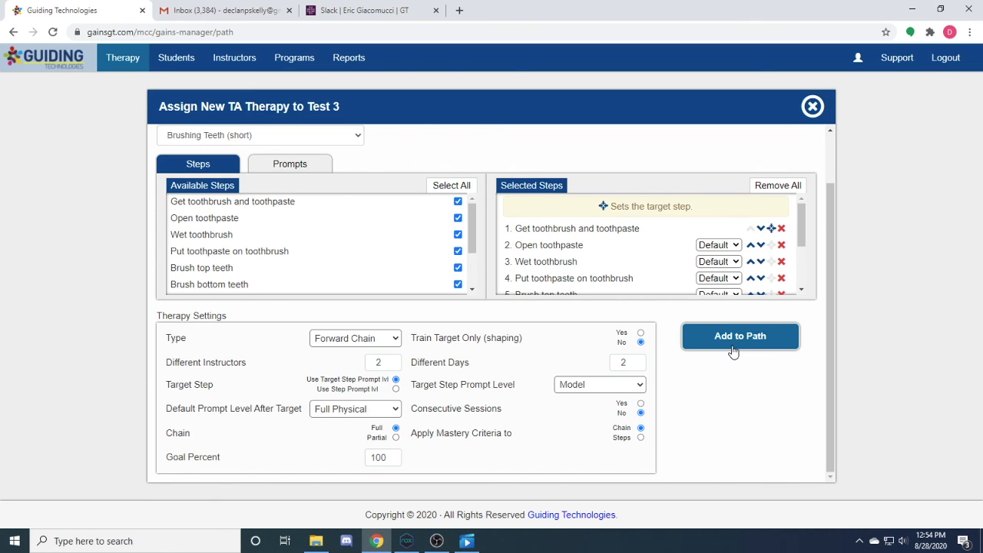
left_click(733, 350)
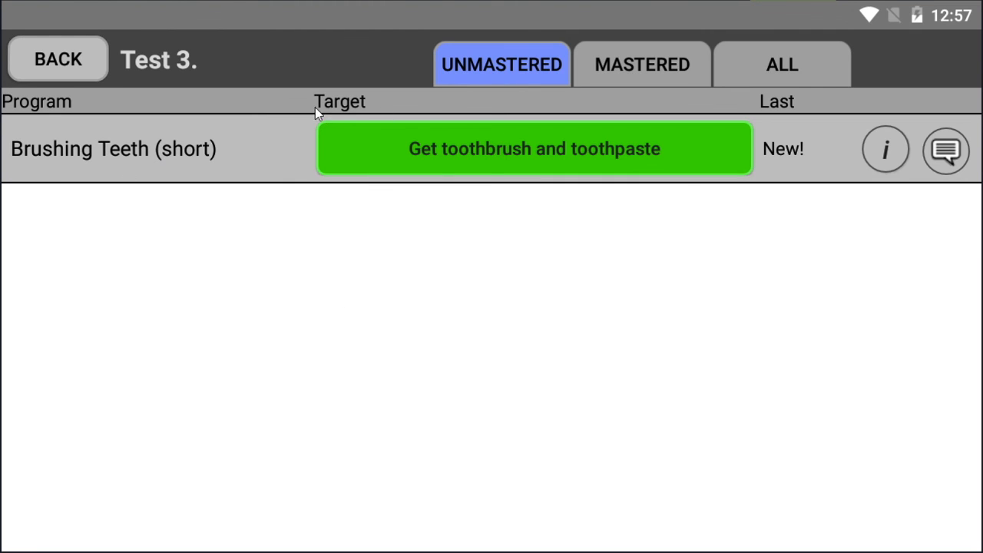
In NoxPlayer, run the Get toothbrush and toothpaste session at the Model target prompt, scoring all ten steps as correct, and decline the comment
left_click(359, 148)
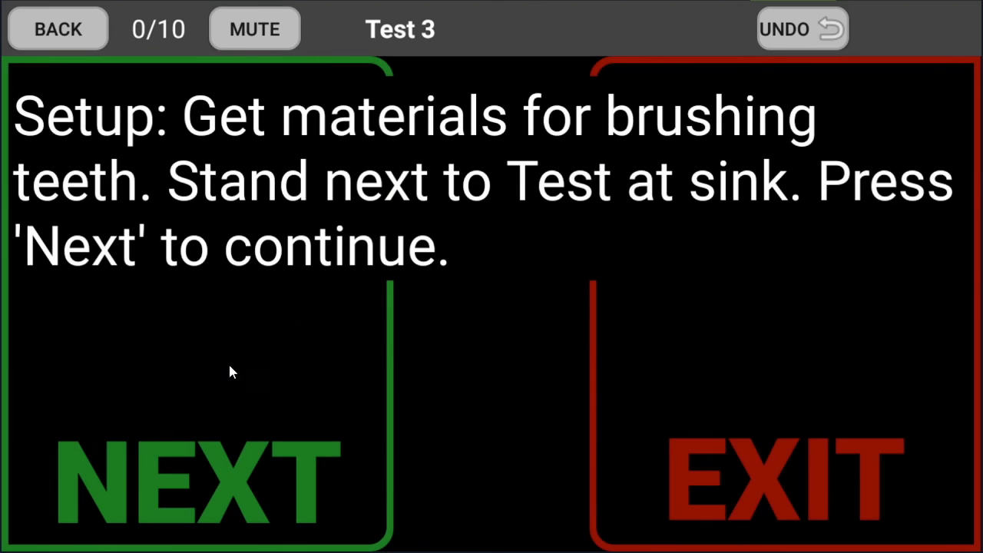
left_click(224, 376)
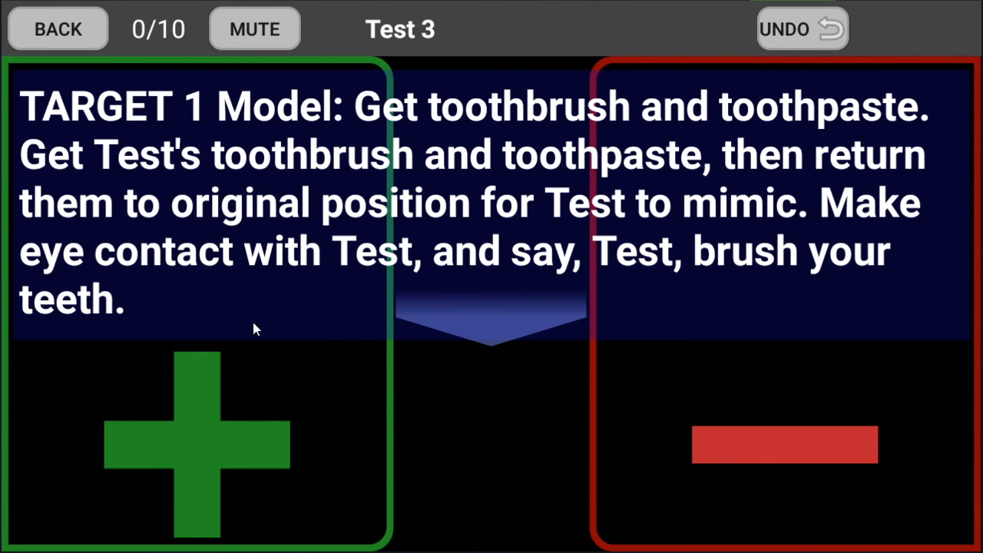
left_click(262, 421)
left_click(262, 421)
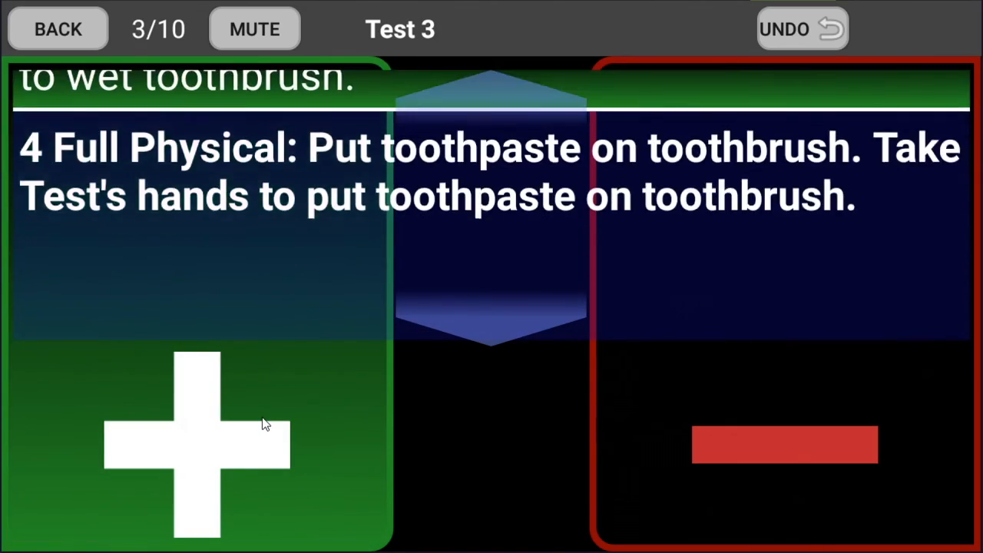
left_click(262, 421)
left_click(262, 421)
left_click(262, 421)
left_click(262, 421)
left_click(262, 421)
left_click(262, 418)
left_click(263, 418)
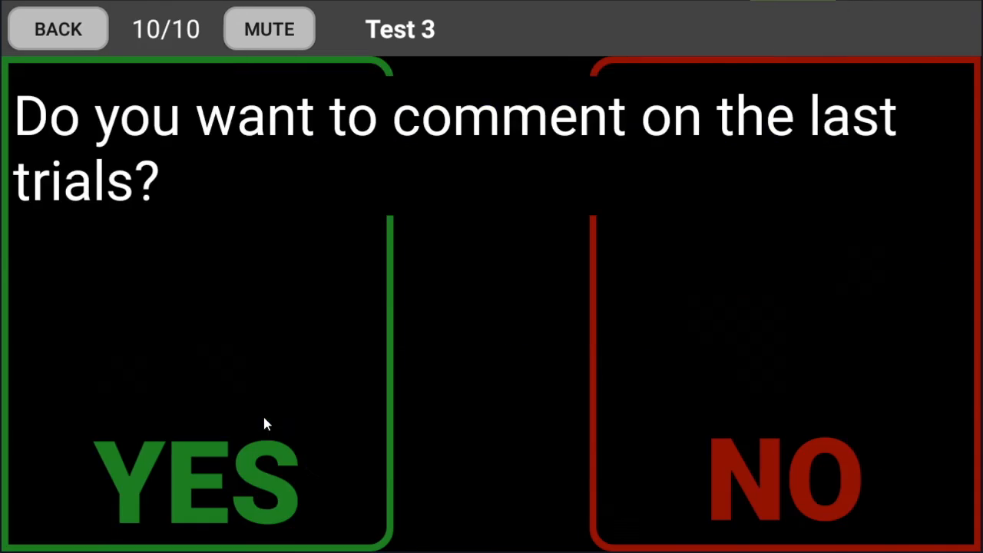
left_click(768, 468)
Run a second Brushing Teeth (short) session, scoring the steps as correct, and end it without a comment
left_click(423, 158)
left_click(183, 368)
left_click(185, 369)
left_click(184, 369)
left_click(187, 371)
left_click(189, 371)
left_click(189, 371)
left_click(189, 370)
left_click(768, 385)
Run a third Brushing Teeth (short) session with all ten steps scored as correct and end it without a comment
left_click(419, 140)
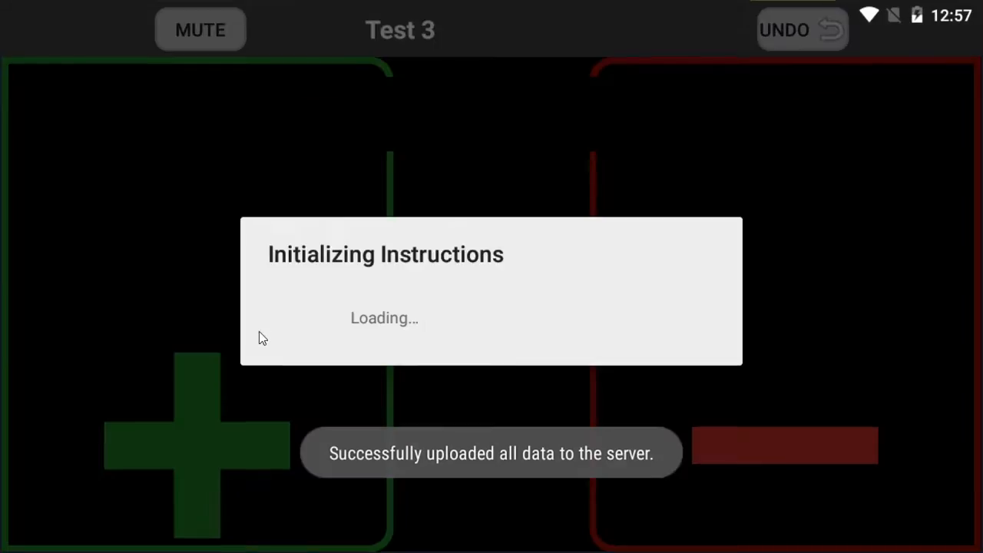
left_click(260, 333)
left_click(261, 332)
left_click(262, 332)
left_click(263, 333)
left_click(263, 333)
left_click(263, 332)
left_click(263, 333)
left_click(262, 338)
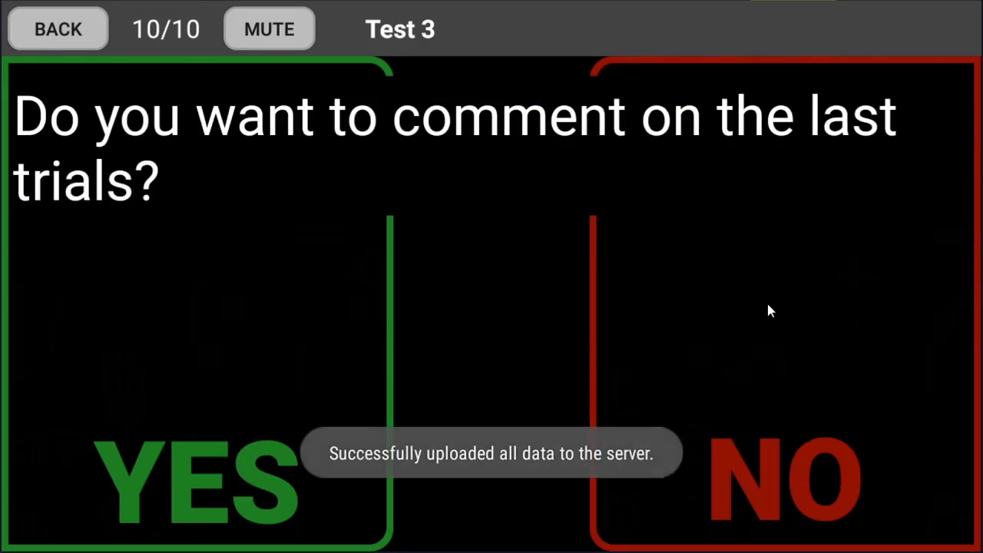
left_click(768, 310)
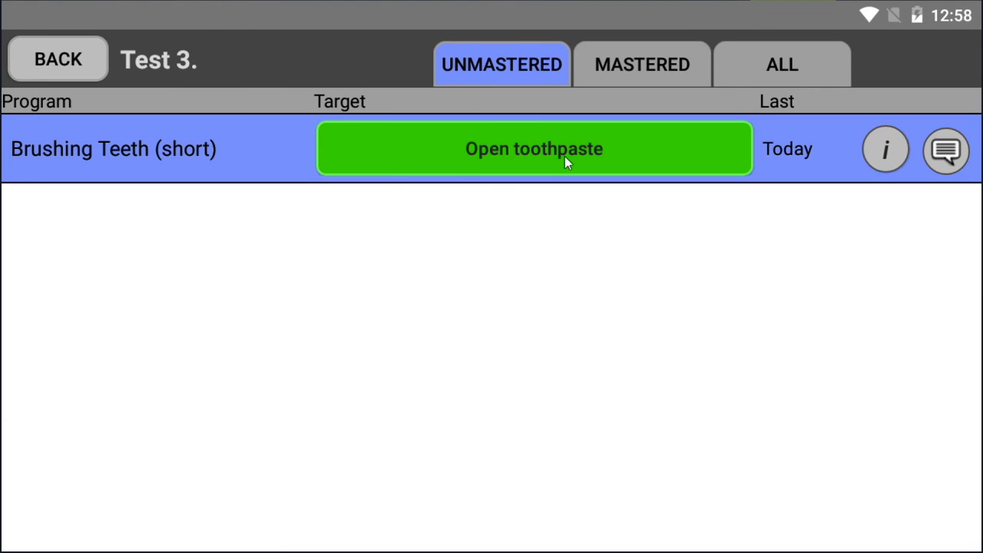
Start the Open toothpaste session and score the Independent Get toothbrush and toothpaste step as correct
left_click(560, 156)
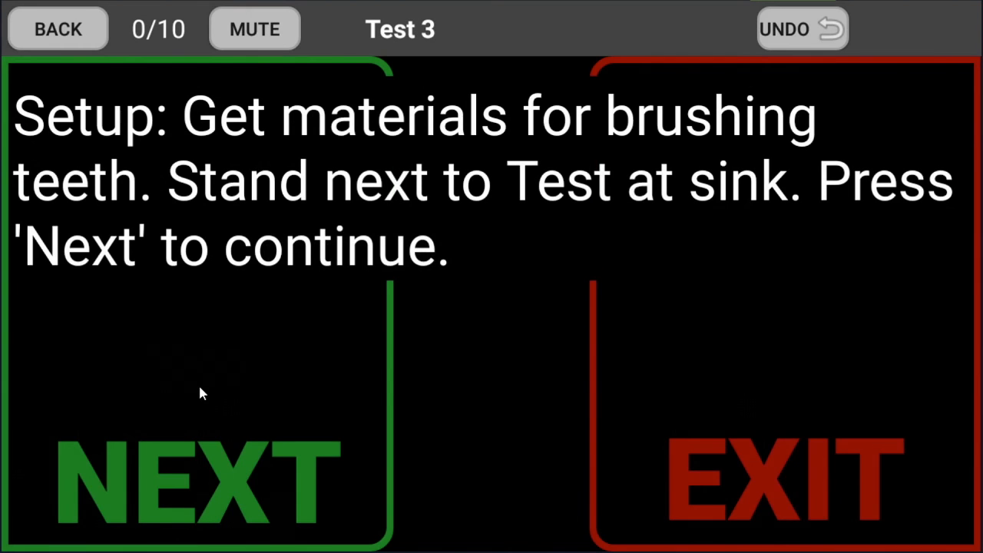
left_click(200, 393)
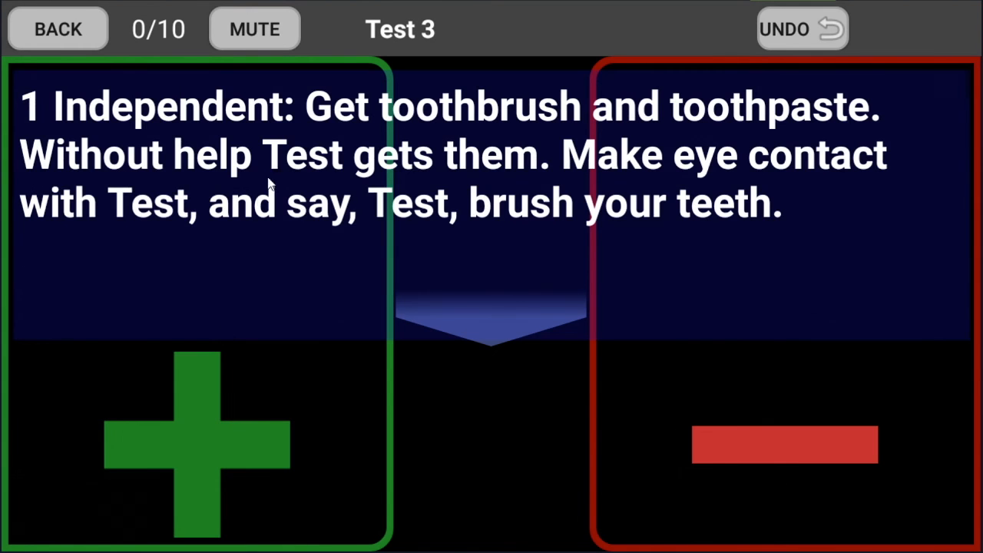
left_click(206, 434)
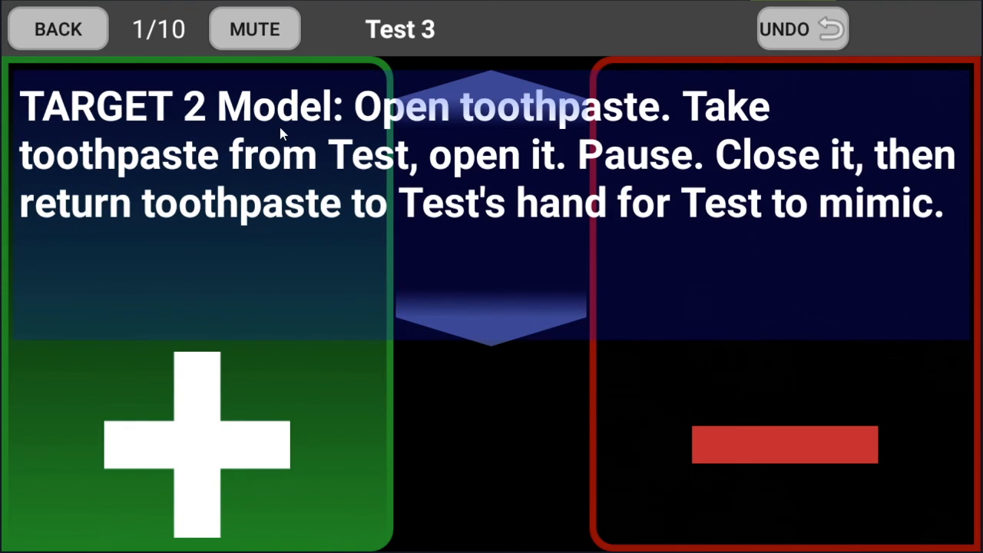